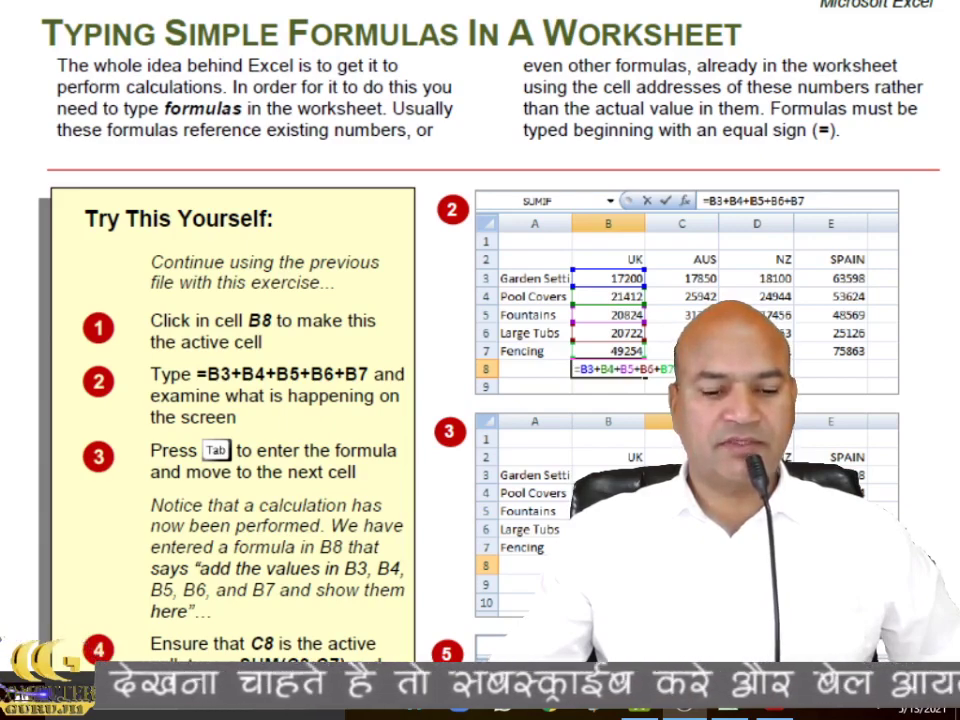
- Minimize OBS and Acrobat Reader from the taskbar and restore the Excel LIVE CLASS workbook
{"action": "left_click", "coordinate": [755, 712]}
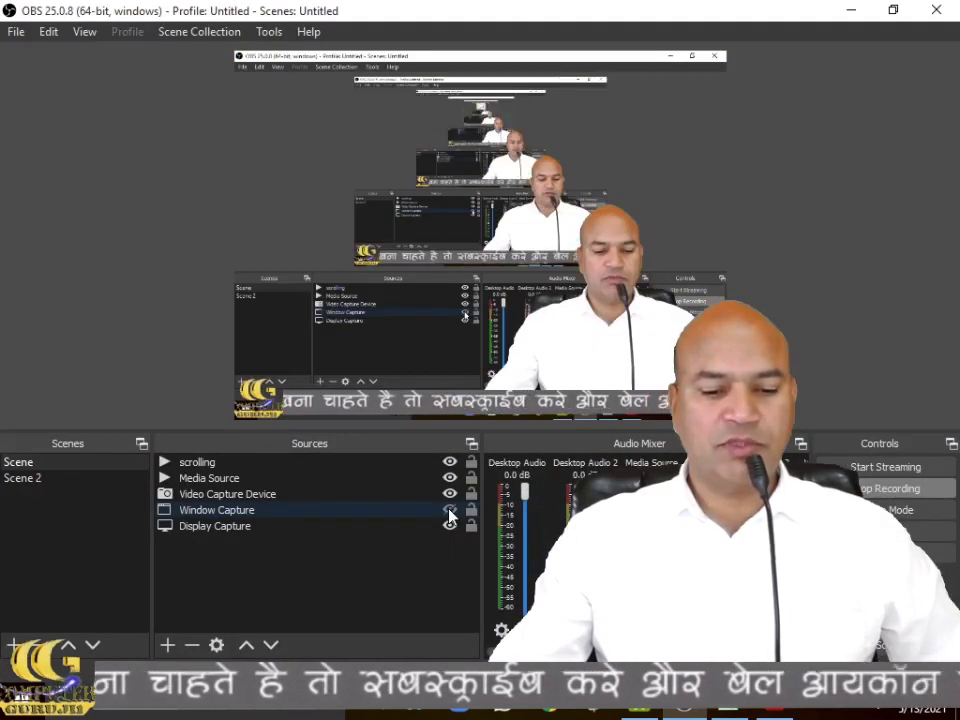
{"action": "left_click", "coordinate": [755, 712]}
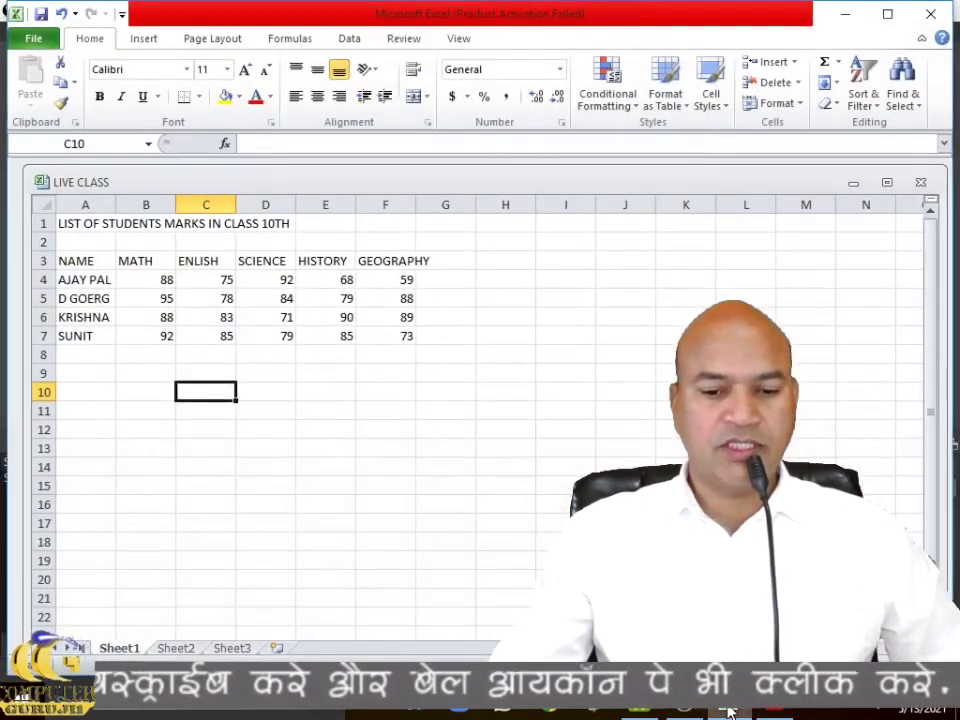
{"action": "left_click", "coordinate": [844, 14]}
{"action": "left_click", "coordinate": [852, 8]}
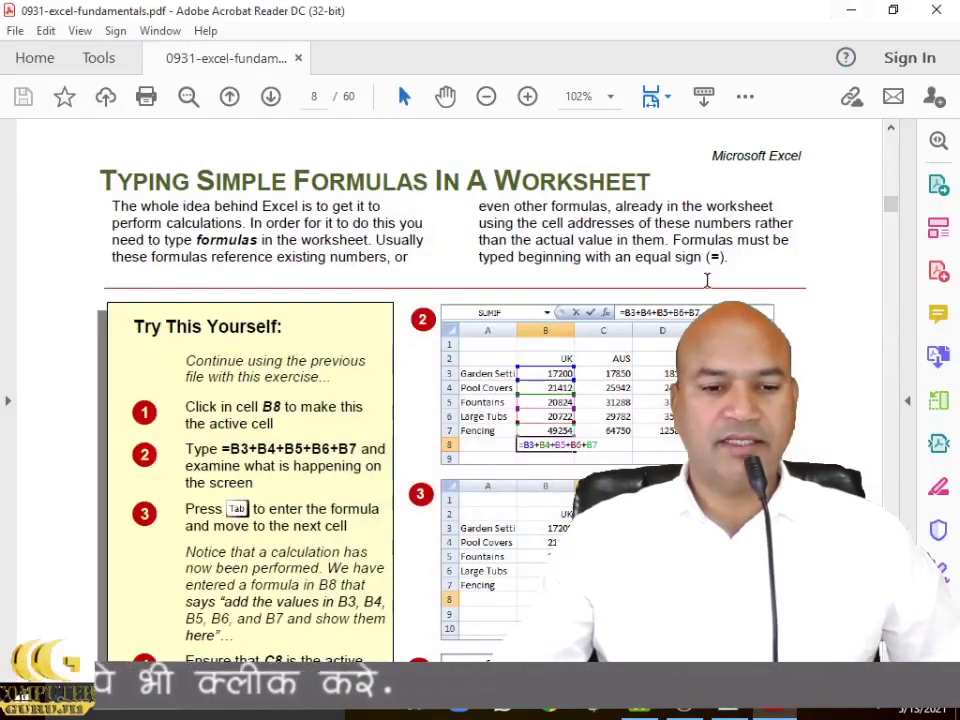
{"action": "left_click", "coordinate": [851, 10]}
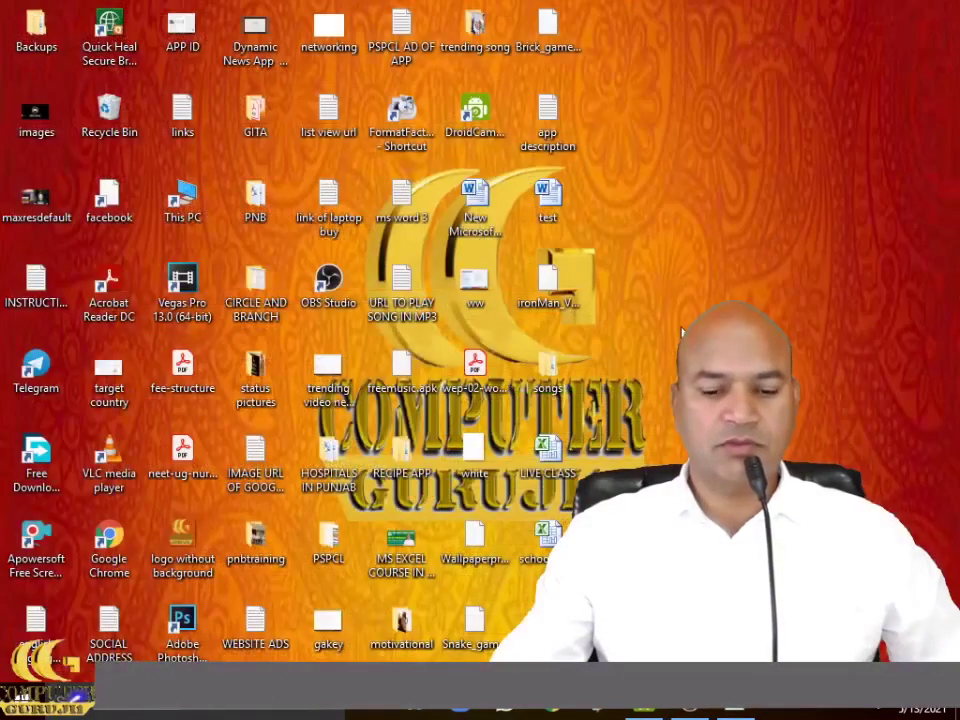
{"action": "left_click", "coordinate": [755, 712]}
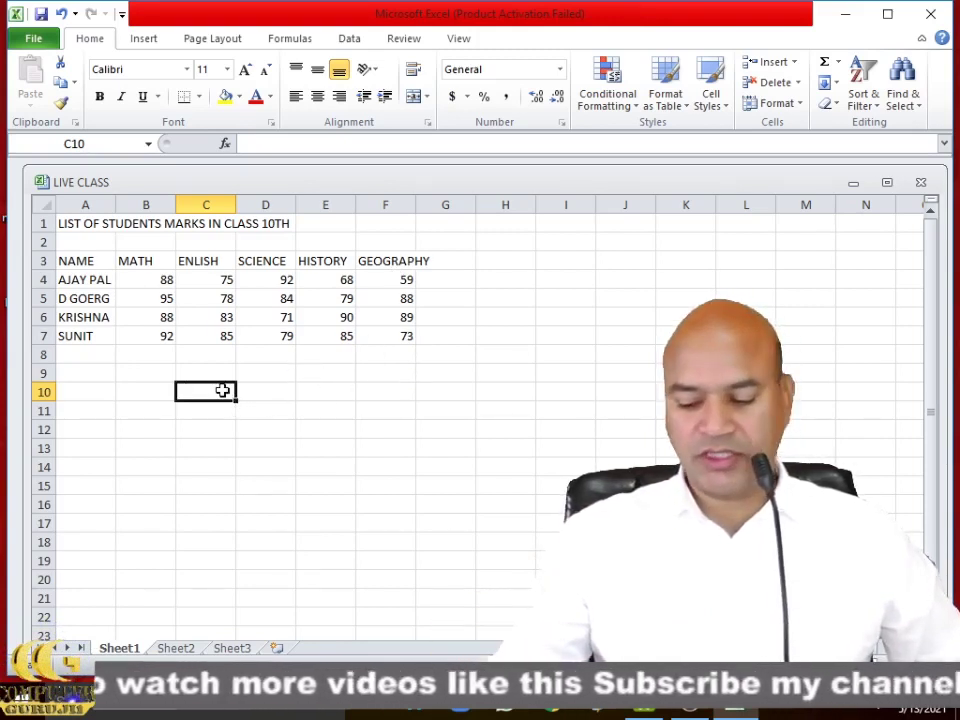
{"action": "type", "text": "+"}
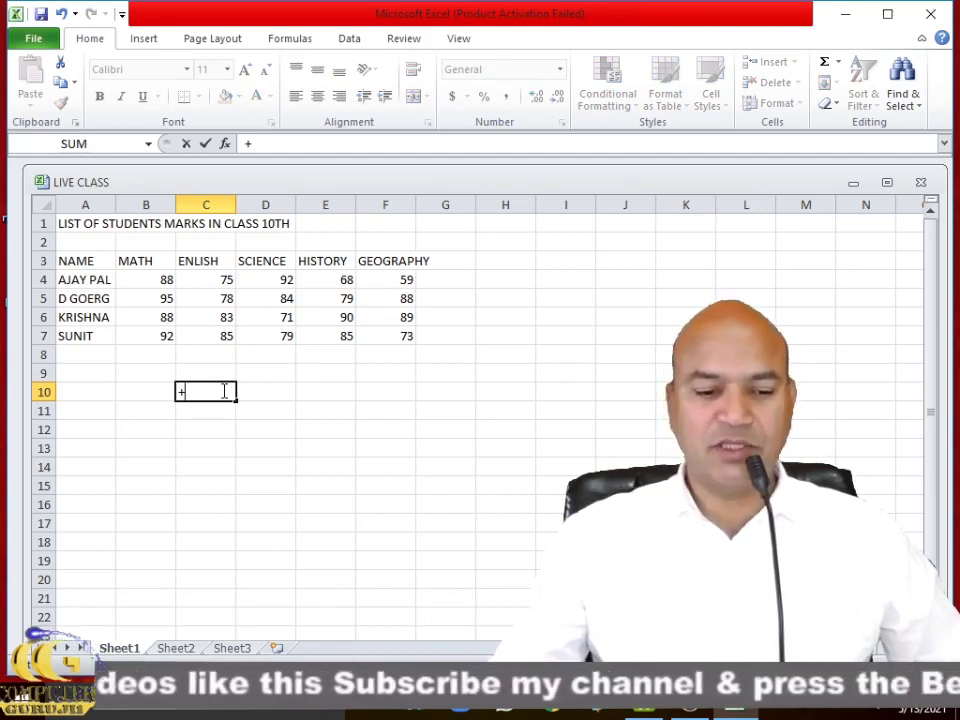
{"action": "key", "text": "Down"}
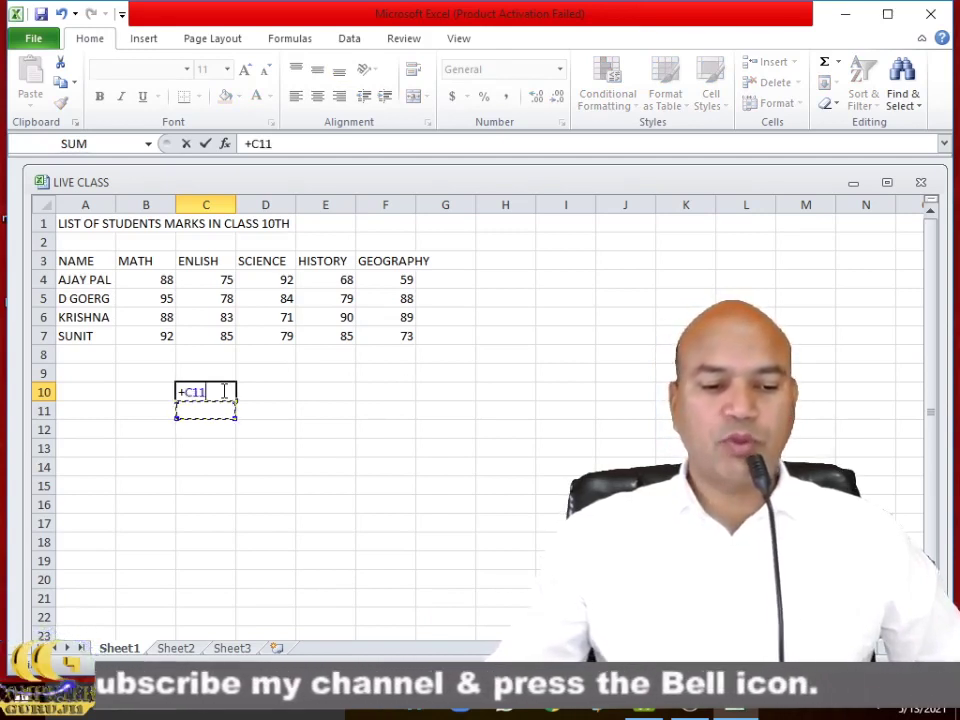
{"action": "left_click", "coordinate": [300, 391]}
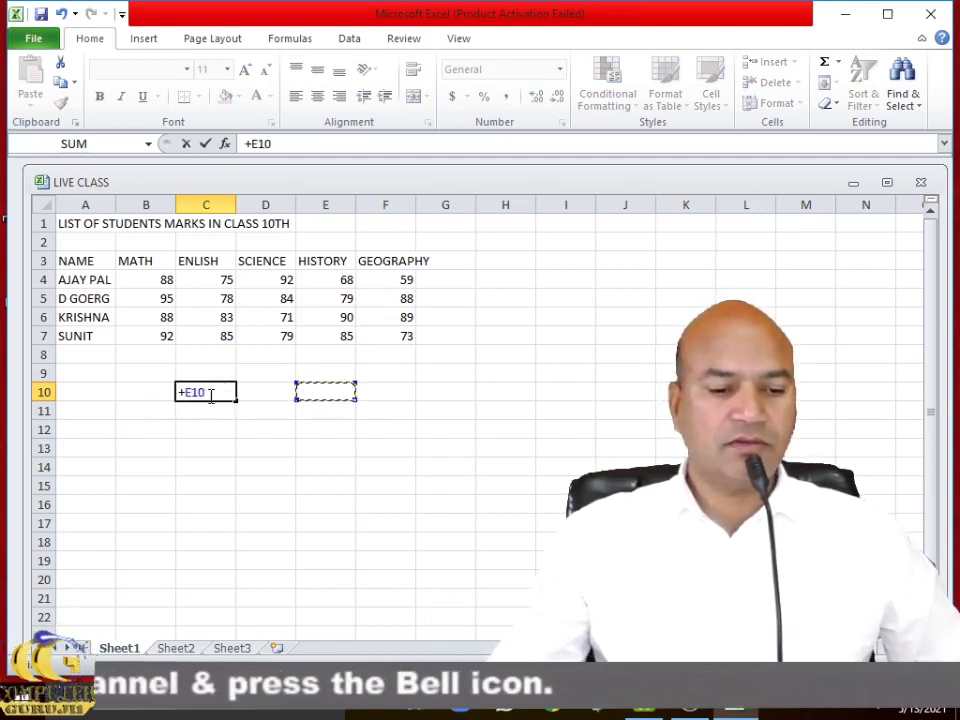
{"action": "key", "text": "Tab"}
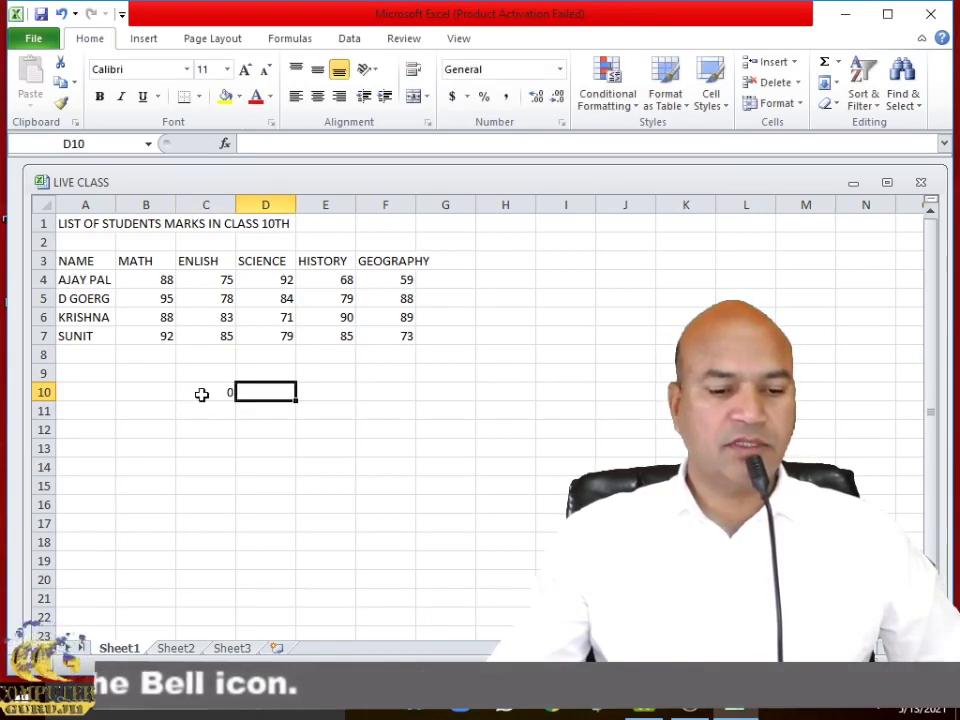
{"action": "left_click", "coordinate": [224, 391]}
{"action": "key", "text": "Delete"}
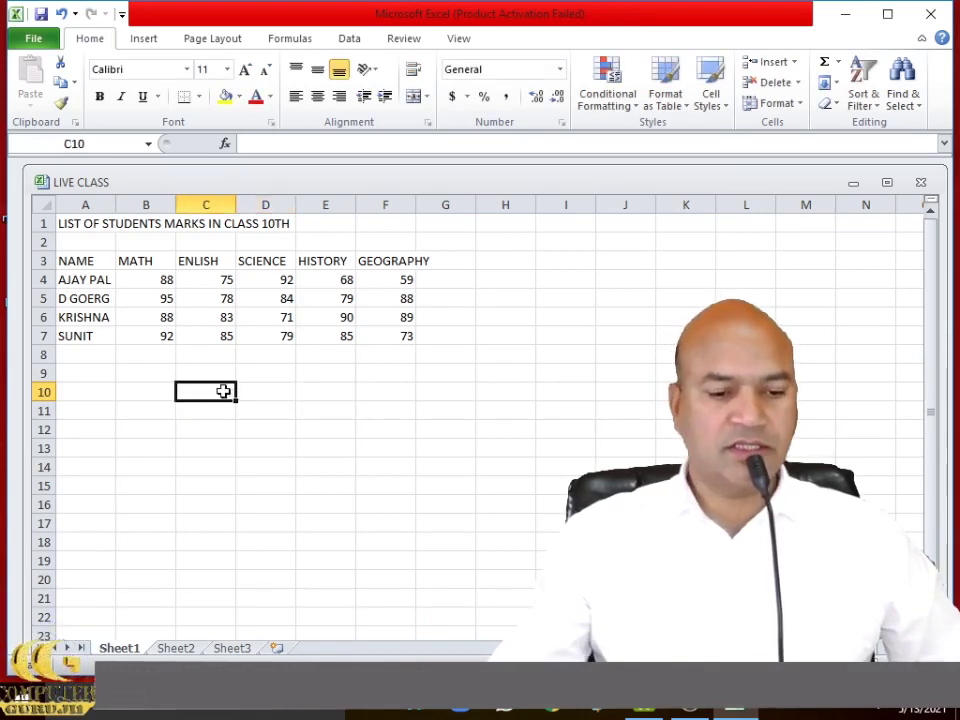
{"action": "left_click", "coordinate": [549, 281]}
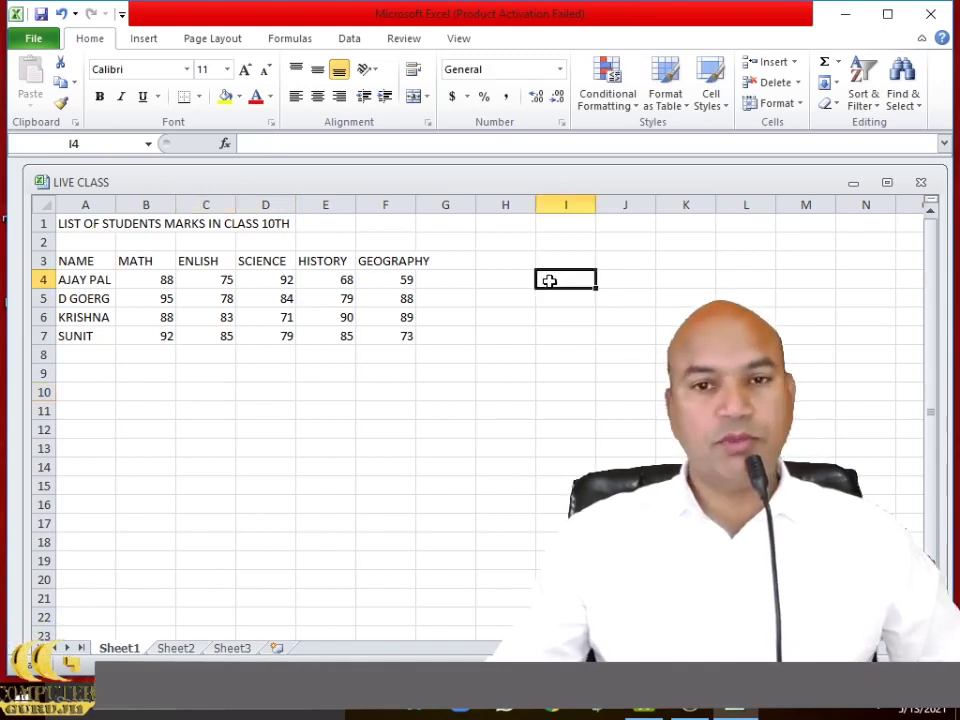
{"action": "type", "text": "+*/-"}
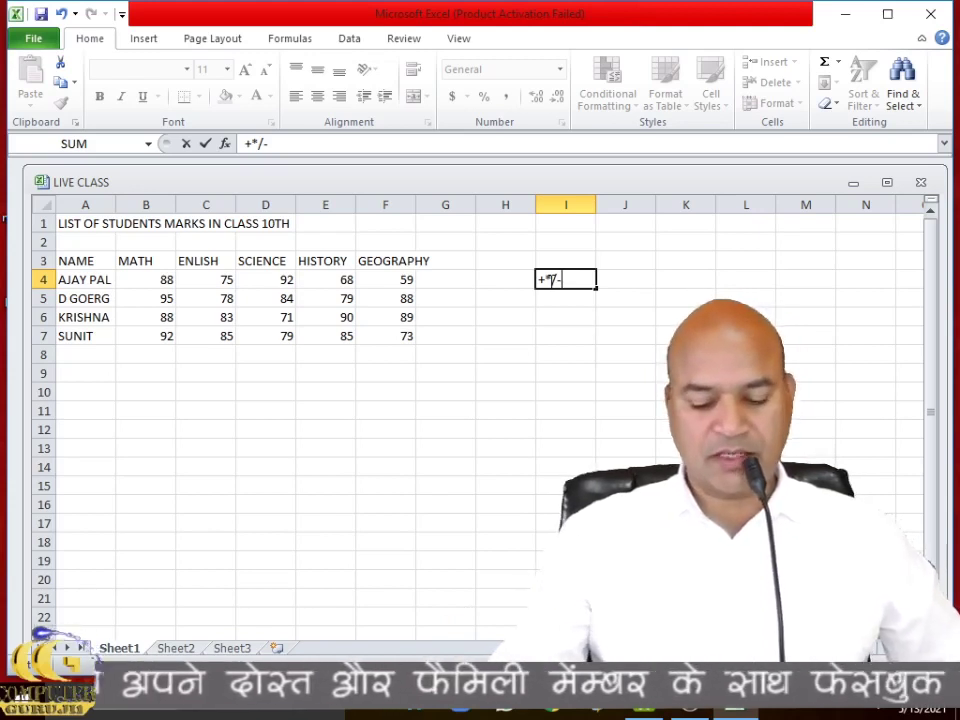
{"action": "key", "text": "BackSpace"}
{"action": "key", "text": "BackSpace"}
{"action": "key", "text": "BackSpace"}
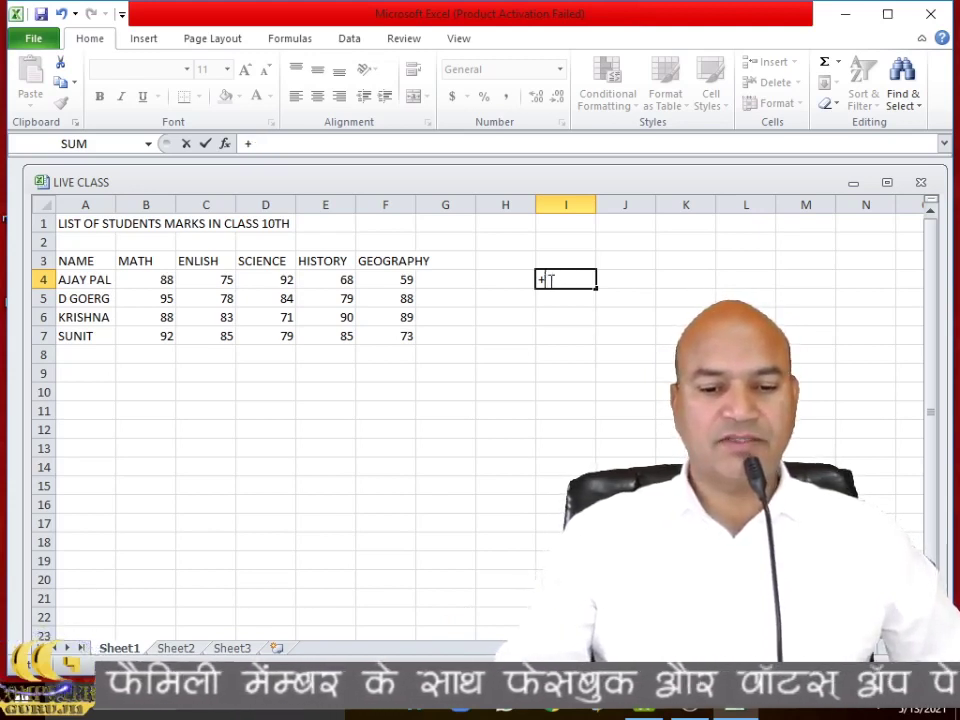
{"action": "key", "text": "Escape"}
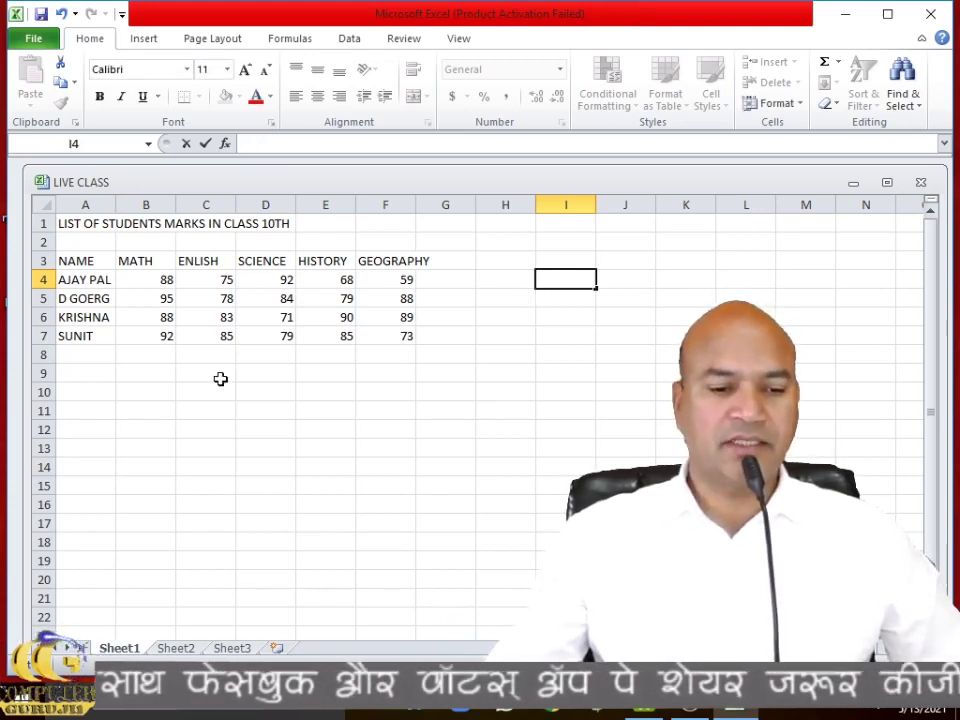
{"action": "left_click", "coordinate": [208, 373]}
{"action": "left_click", "coordinate": [148, 356]}
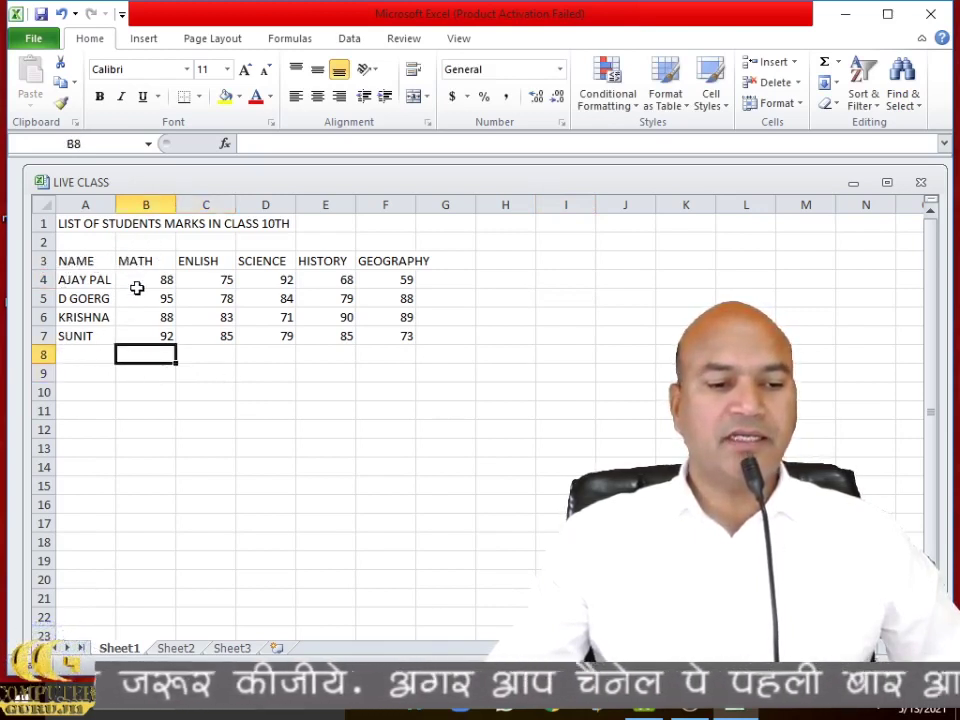
{"action": "left_click", "coordinate": [139, 281]}
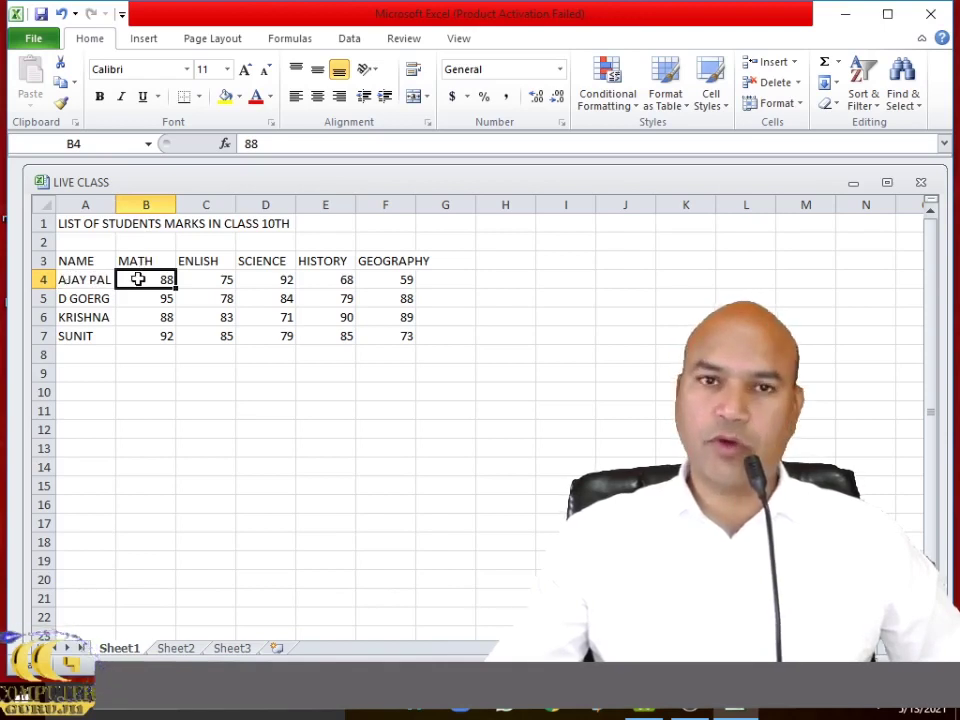
{"action": "left_click", "coordinate": [143, 303]}
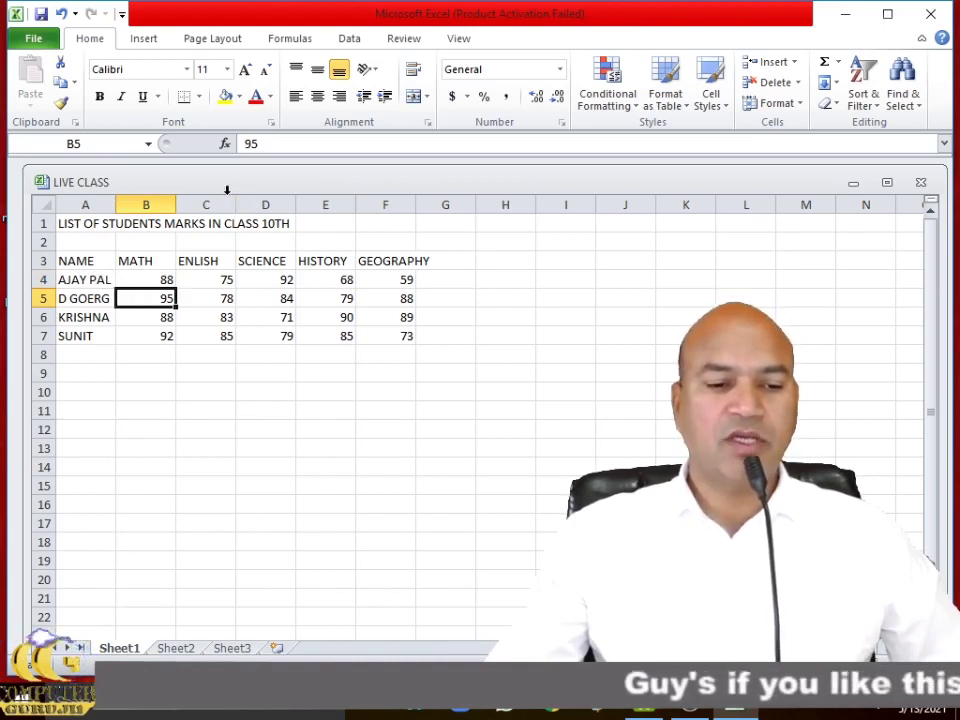
{"action": "left_click", "coordinate": [204, 300]}
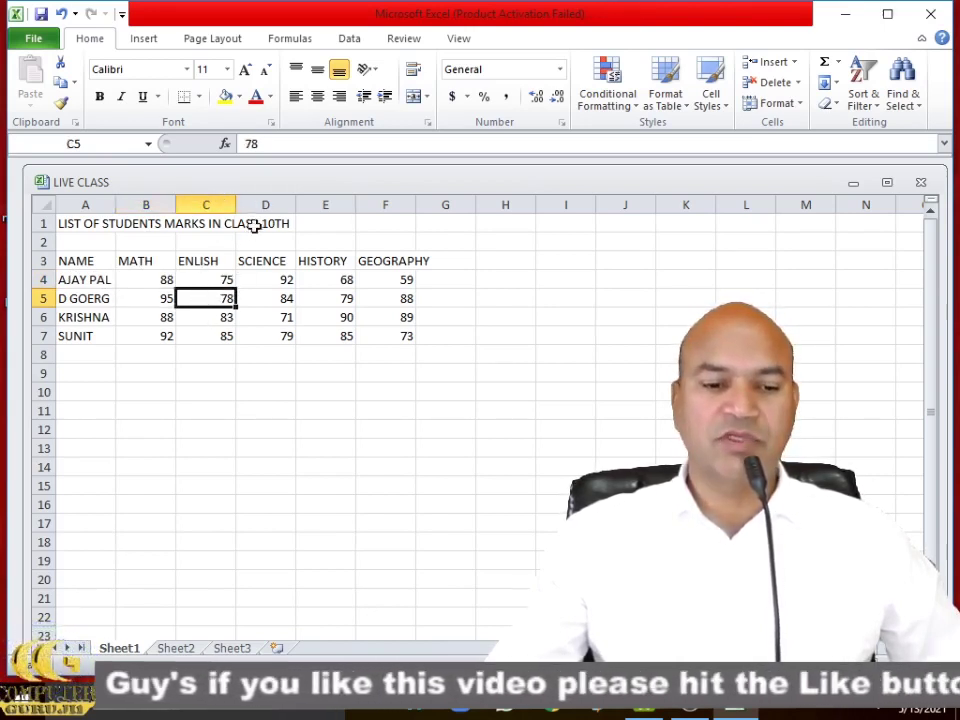
{"action": "left_click", "coordinate": [262, 298]}
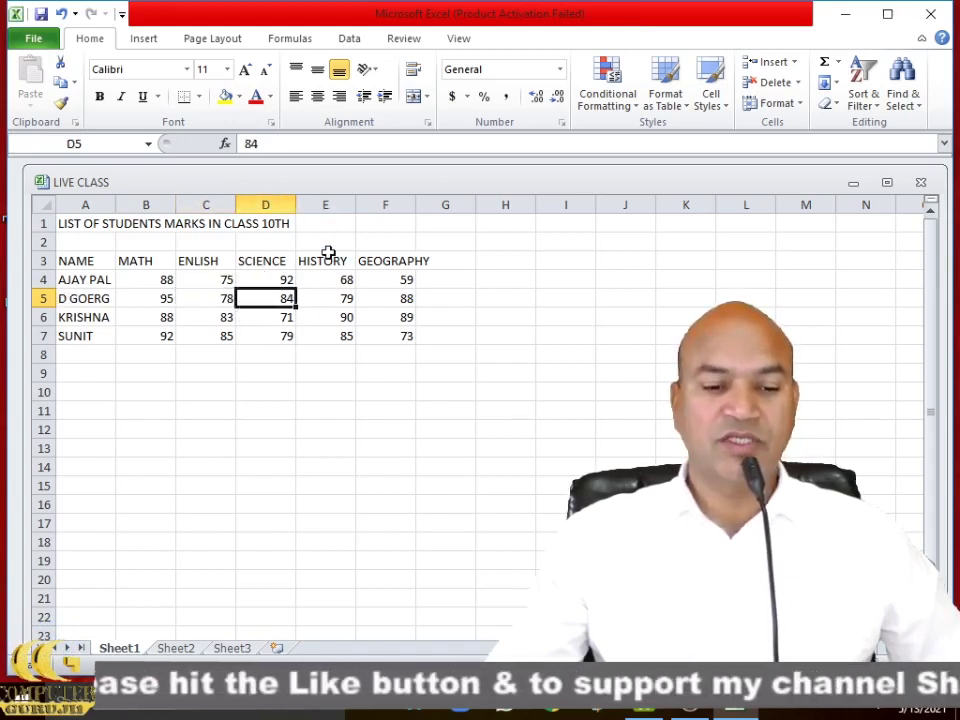
{"action": "left_click", "coordinate": [328, 304]}
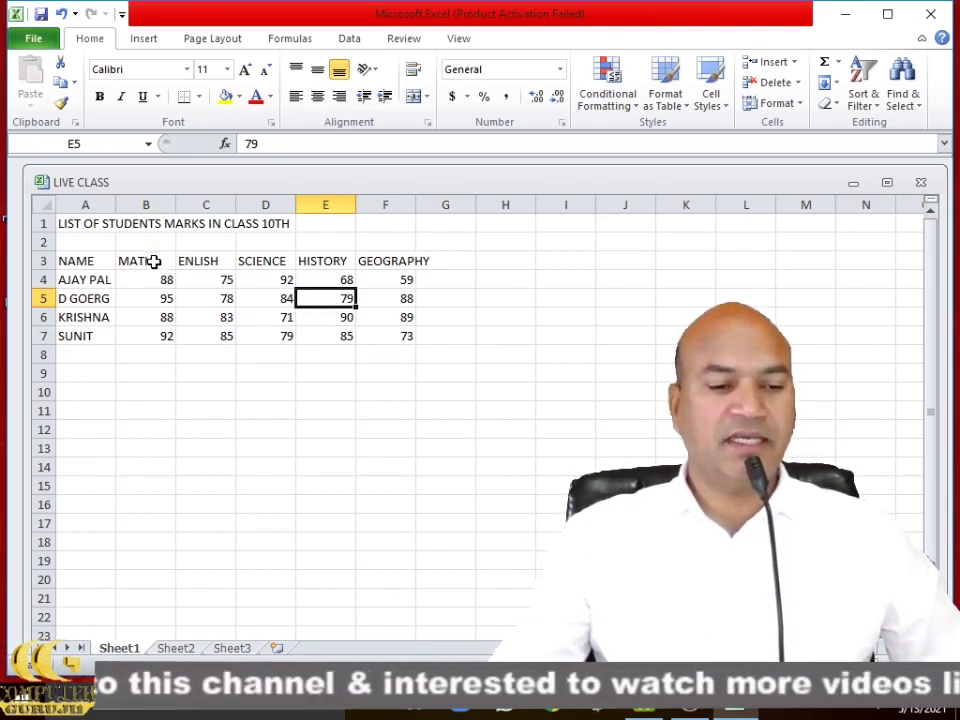
{"action": "left_click", "coordinate": [145, 360]}
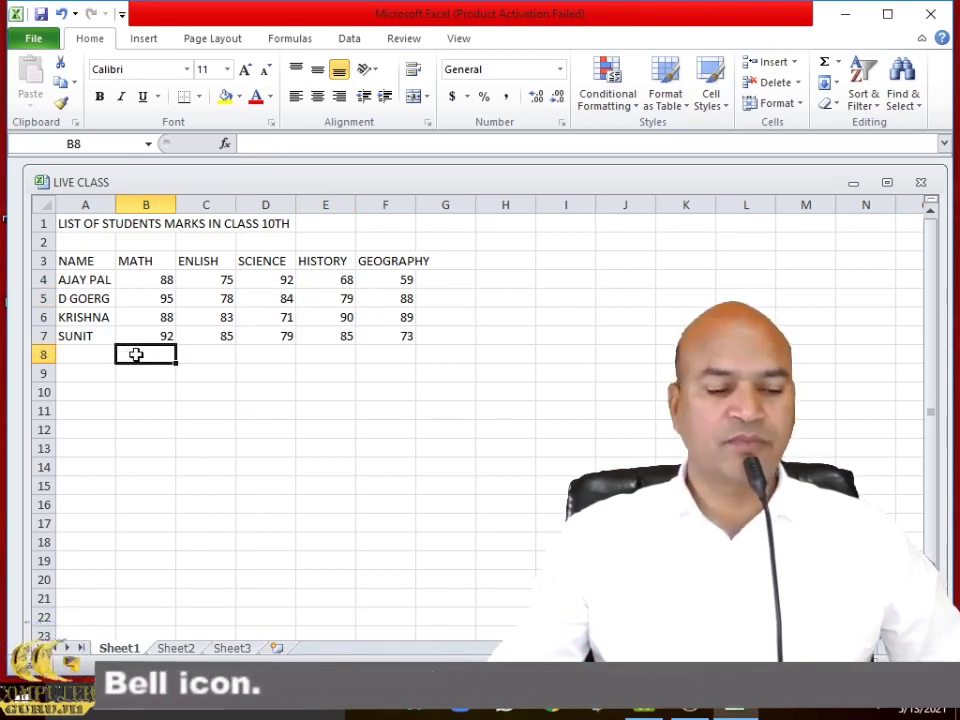
{"action": "double_click", "coordinate": [138, 355]}
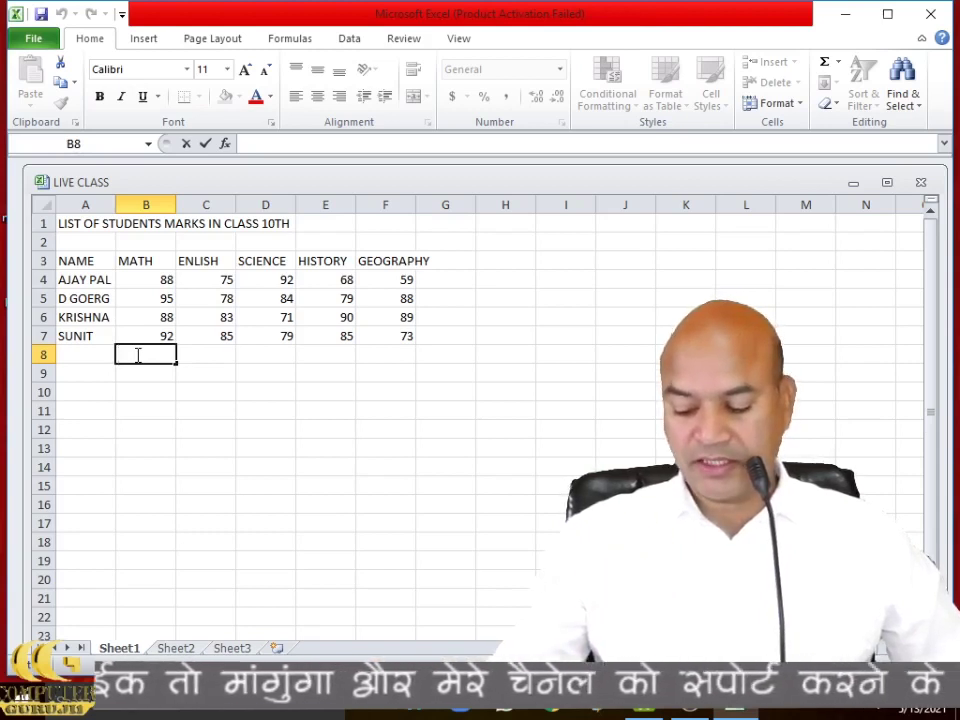
- Start a formula in B8, trying SUM( then erasing it back to just '='
{"action": "type", "text": "="}
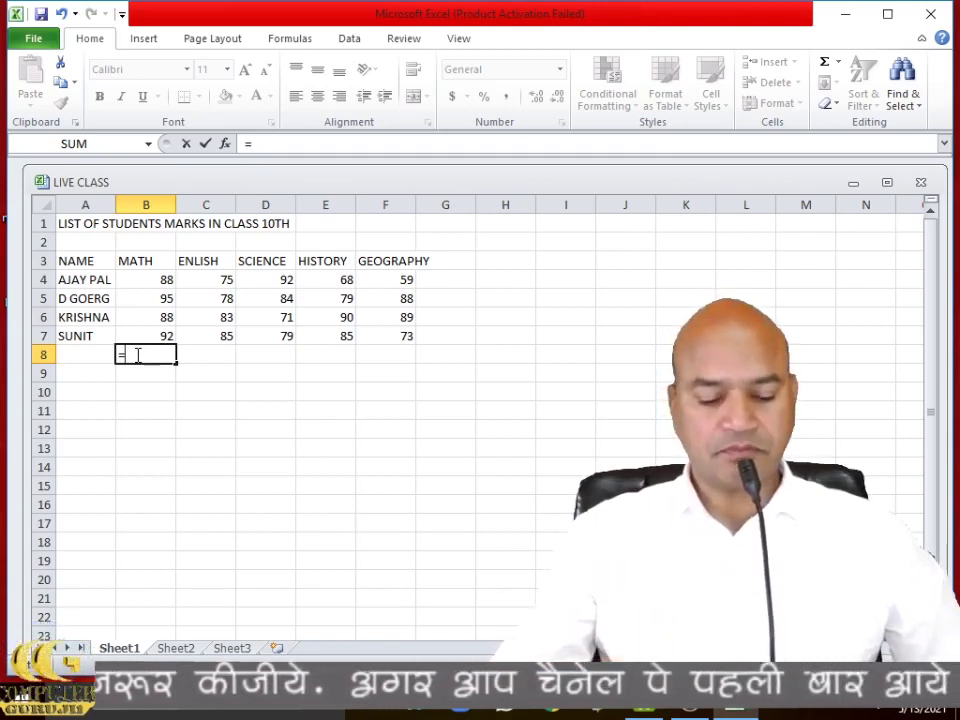
{"action": "type", "text": "SU"}
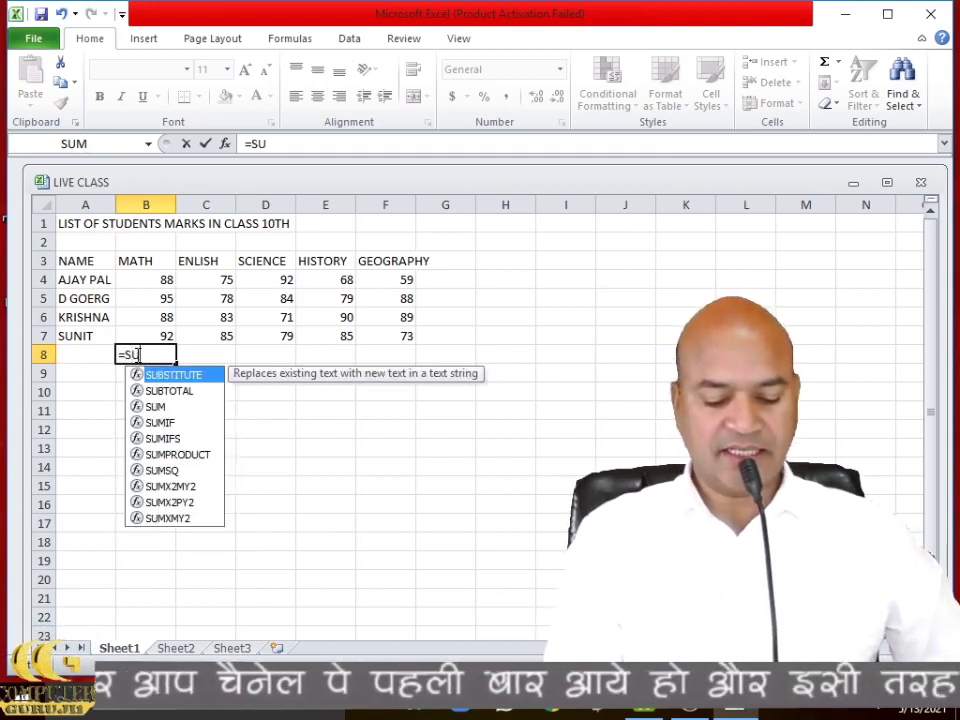
{"action": "type", "text": "M"}
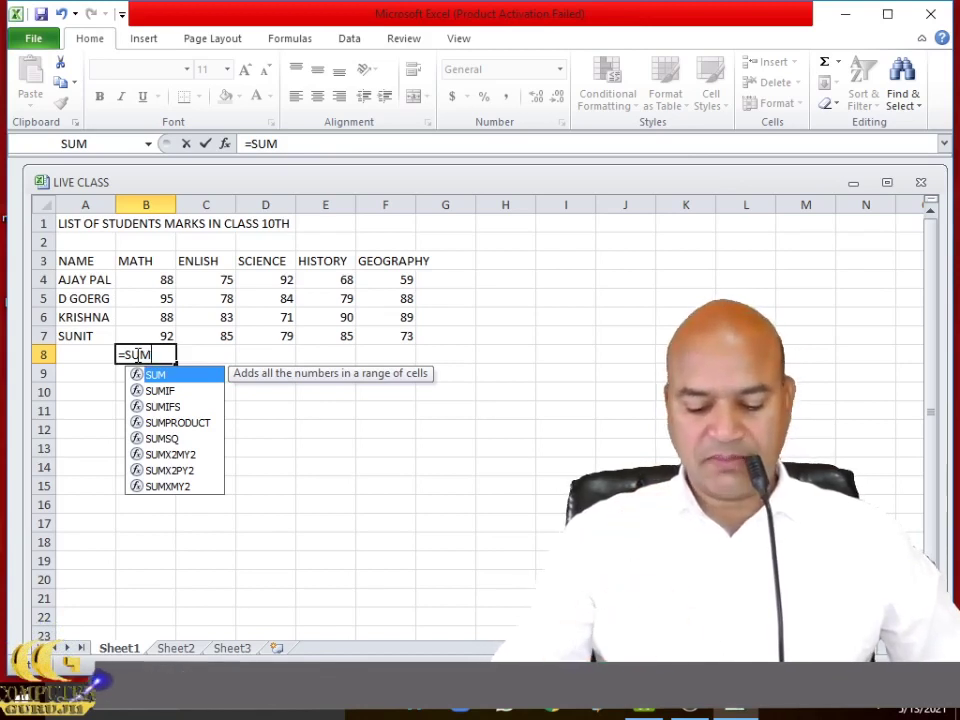
{"action": "type", "text": "("}
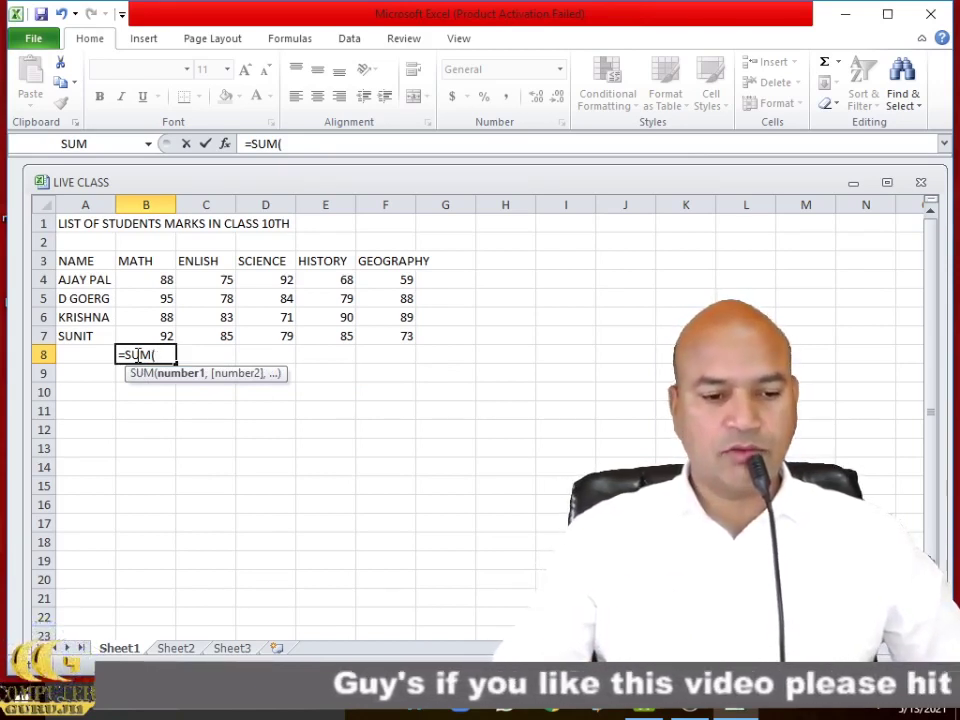
{"action": "key", "text": "BackSpace"}
{"action": "key", "text": "BackSpace"}
{"action": "key", "text": "BackSpace"}
{"action": "key", "text": "BackSpace"}
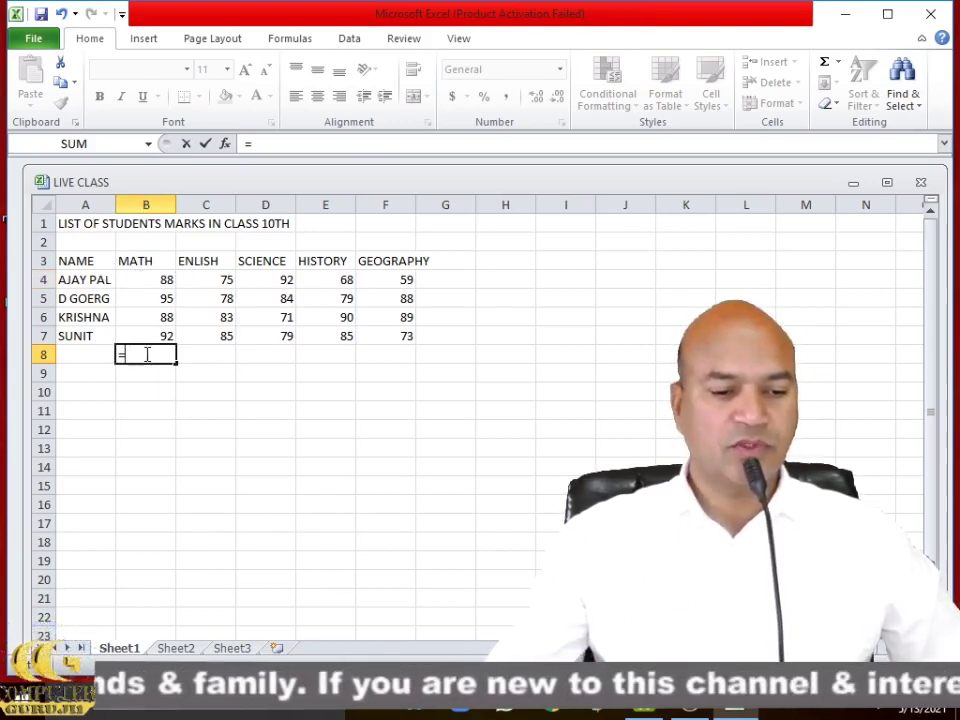
- Complete B8 as =B4+B5+B6+B7 so the MATH total shows 363
{"action": "type", "text": "B"}
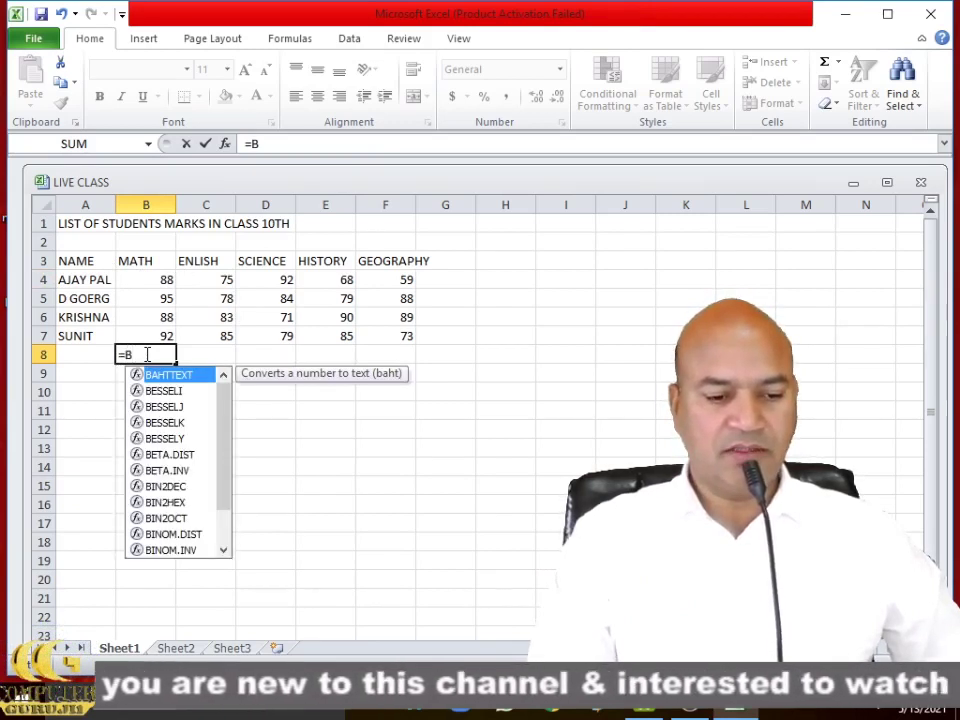
{"action": "type", "text": "4"}
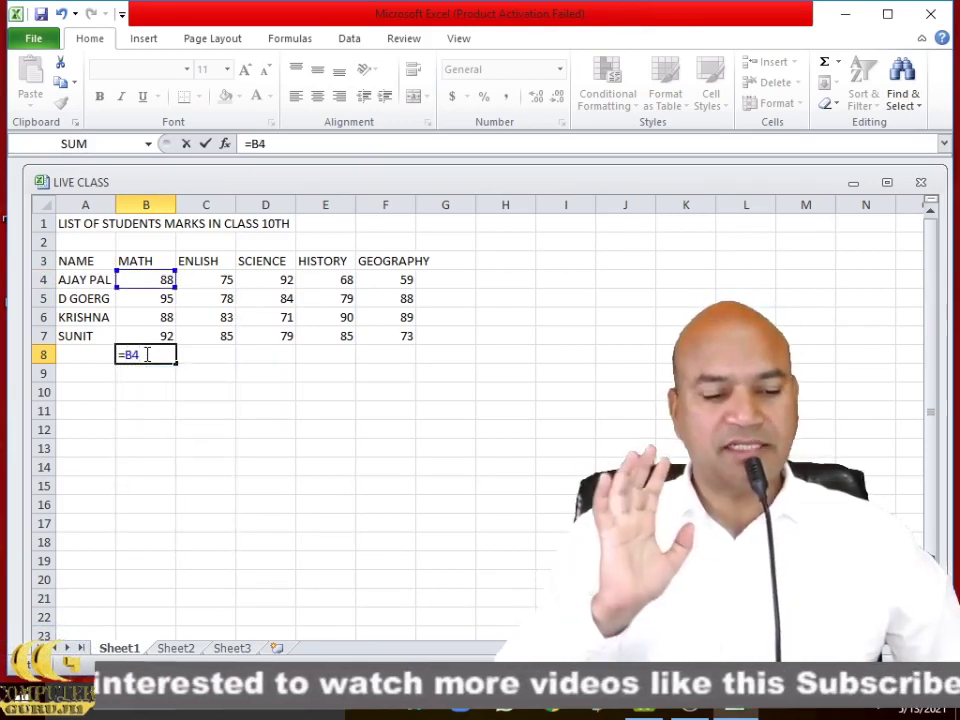
{"action": "type", "text": "+"}
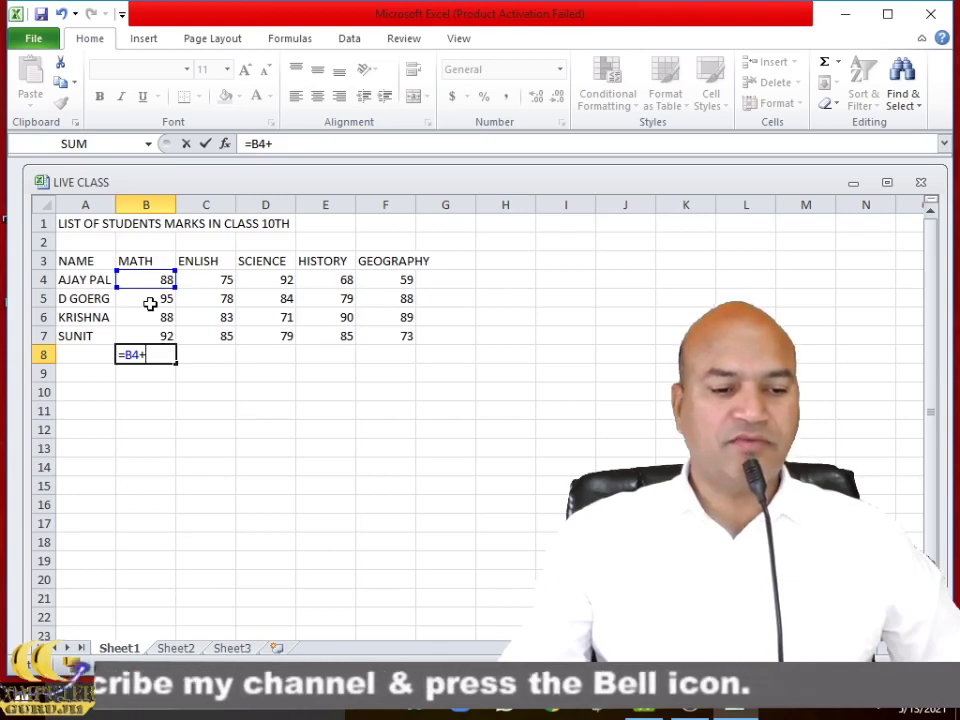
{"action": "type", "text": "B5"}
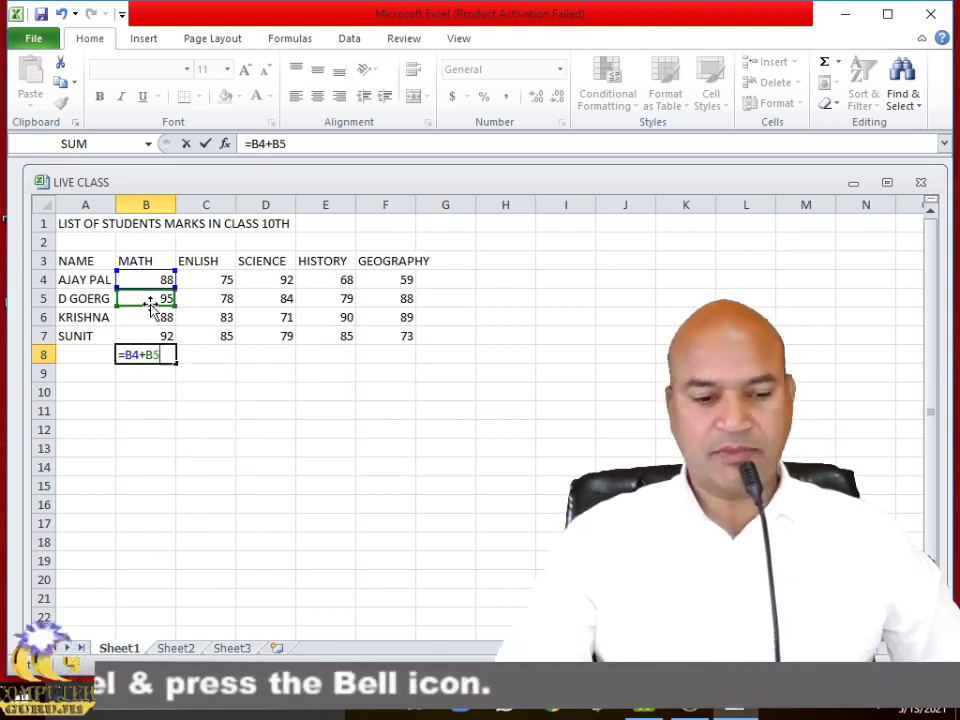
{"action": "type", "text": "+"}
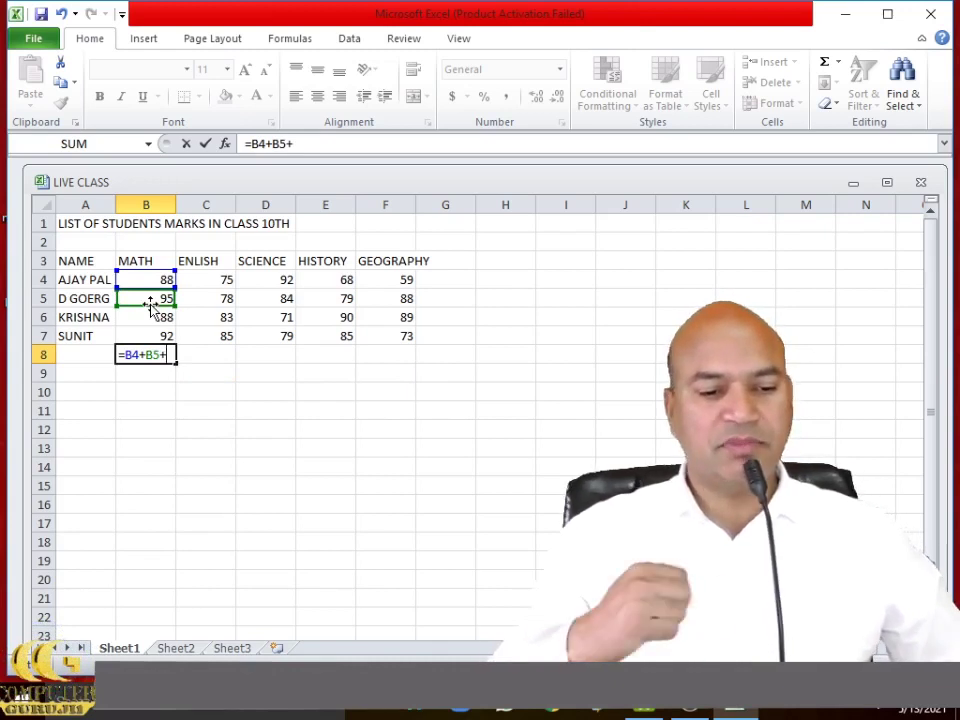
{"action": "type", "text": "B"}
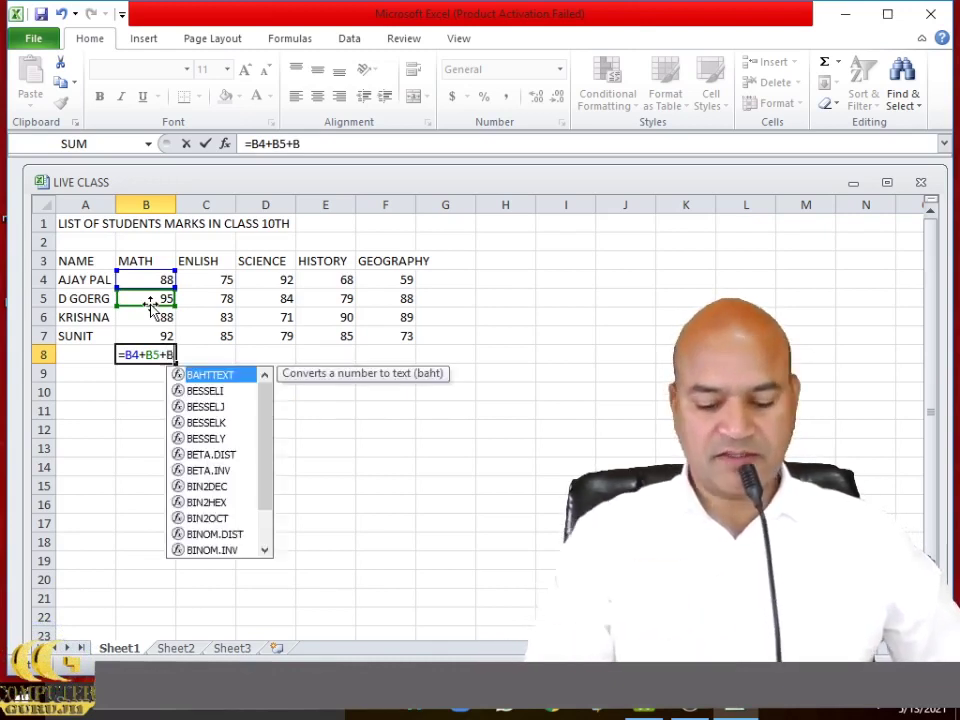
{"action": "type", "text": "6+"}
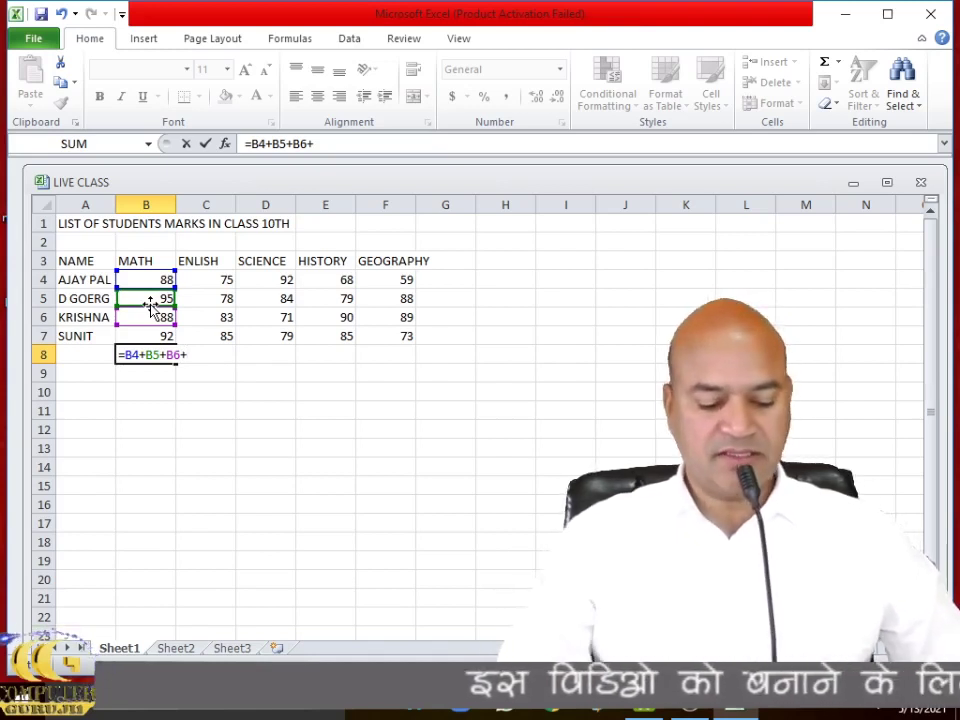
{"action": "type", "text": "B7"}
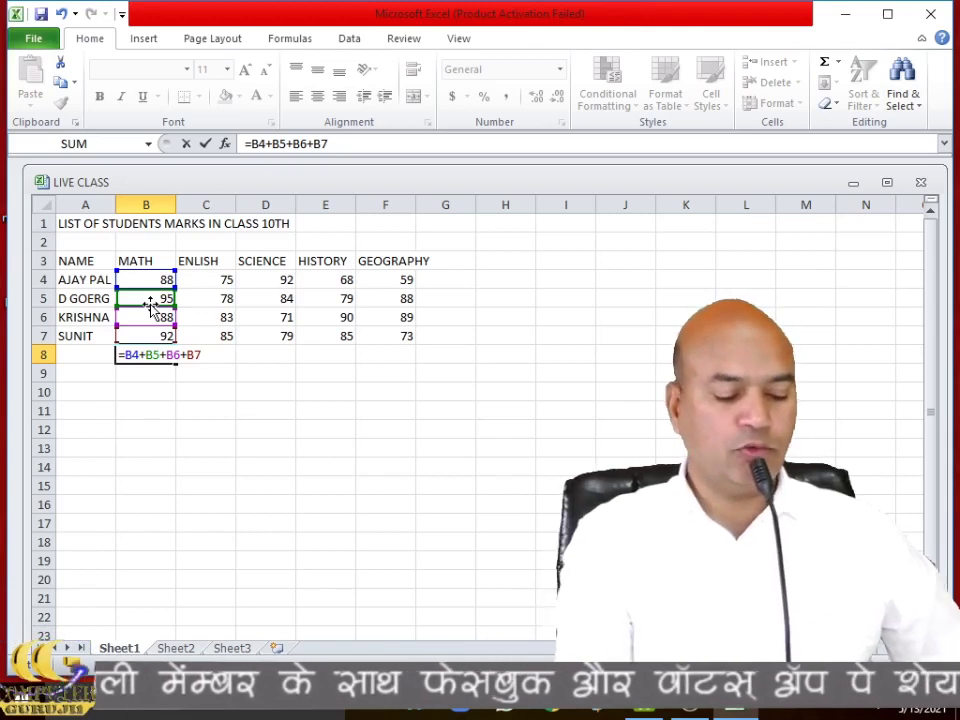
{"action": "key", "text": "Tab"}
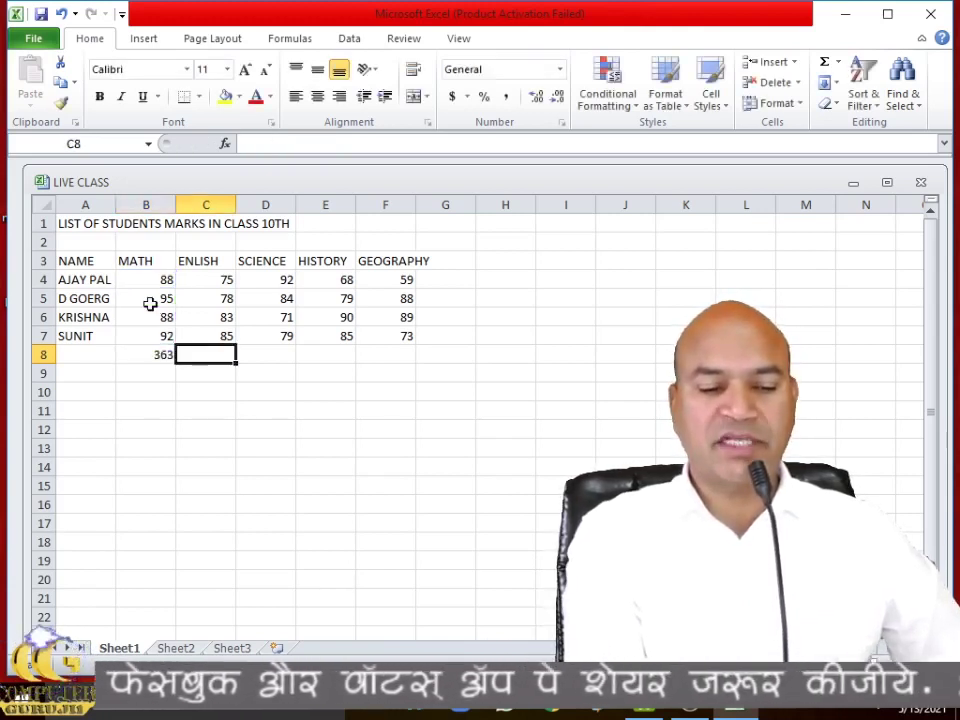
{"action": "left_click", "coordinate": [167, 356]}
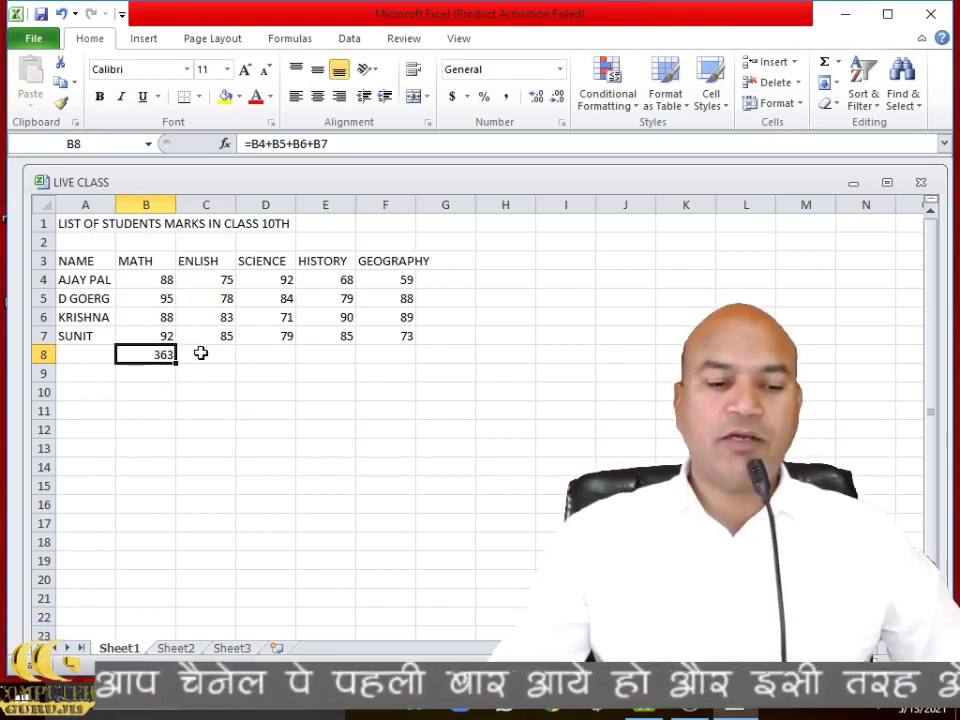
{"action": "left_click", "coordinate": [201, 353]}
{"action": "left_click", "coordinate": [161, 356]}
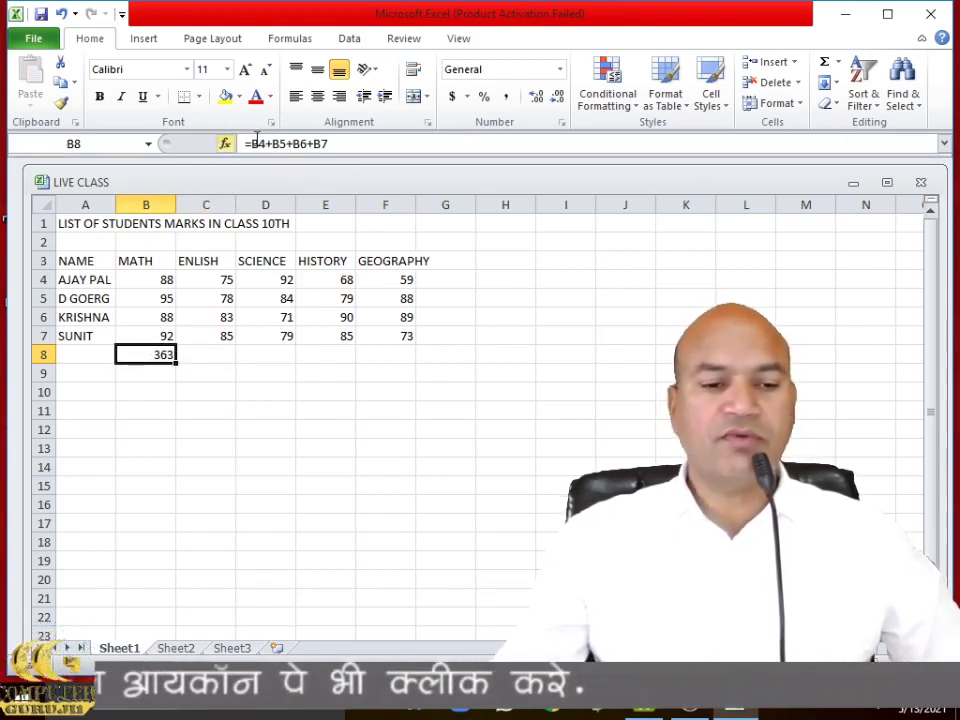
{"action": "left_click", "coordinate": [341, 144]}
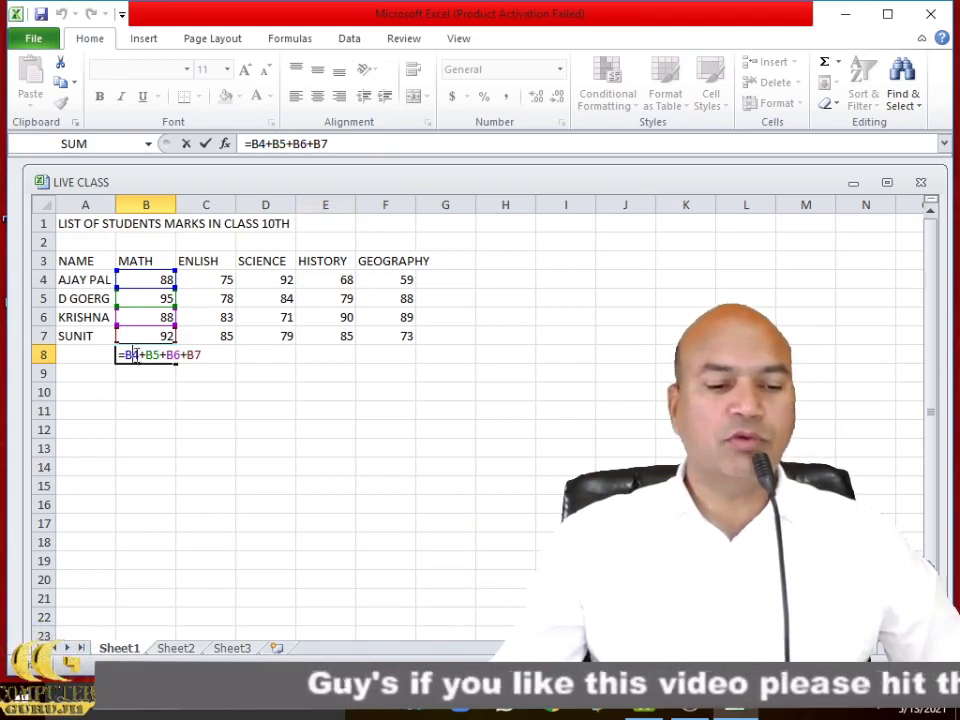
{"action": "left_click", "coordinate": [157, 390]}
{"action": "left_click", "coordinate": [165, 370]}
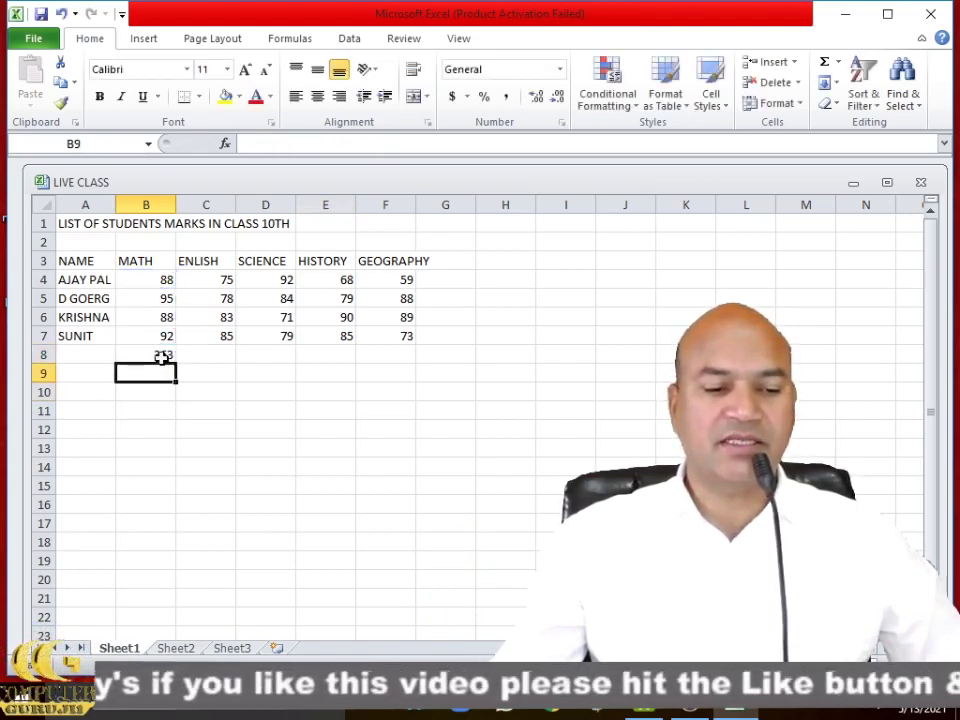
{"action": "left_click", "coordinate": [162, 357]}
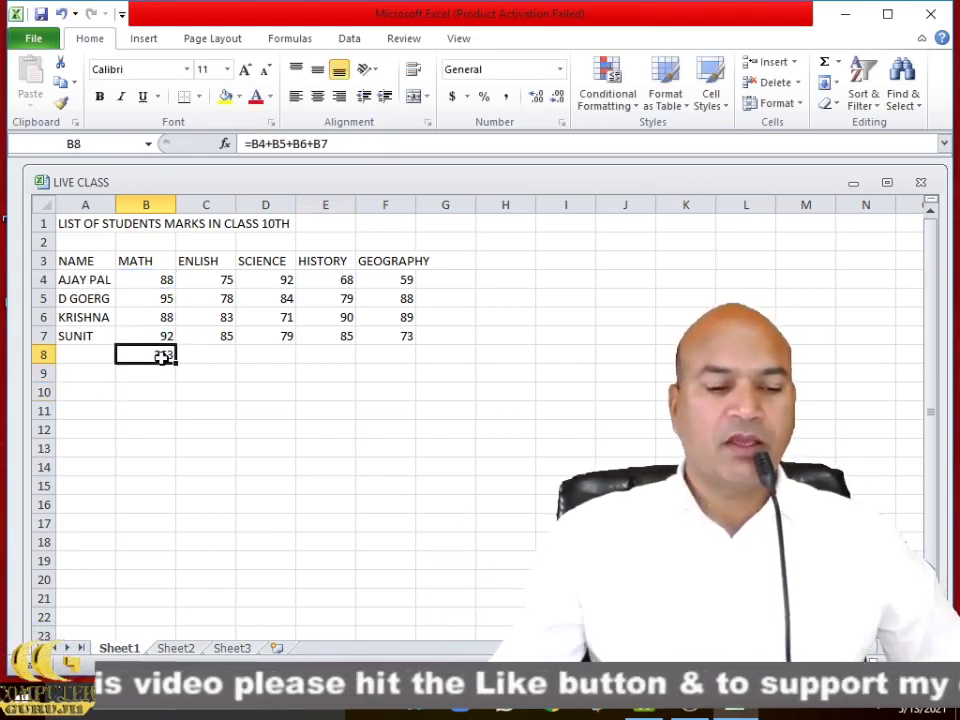
{"action": "key", "text": "Delete"}
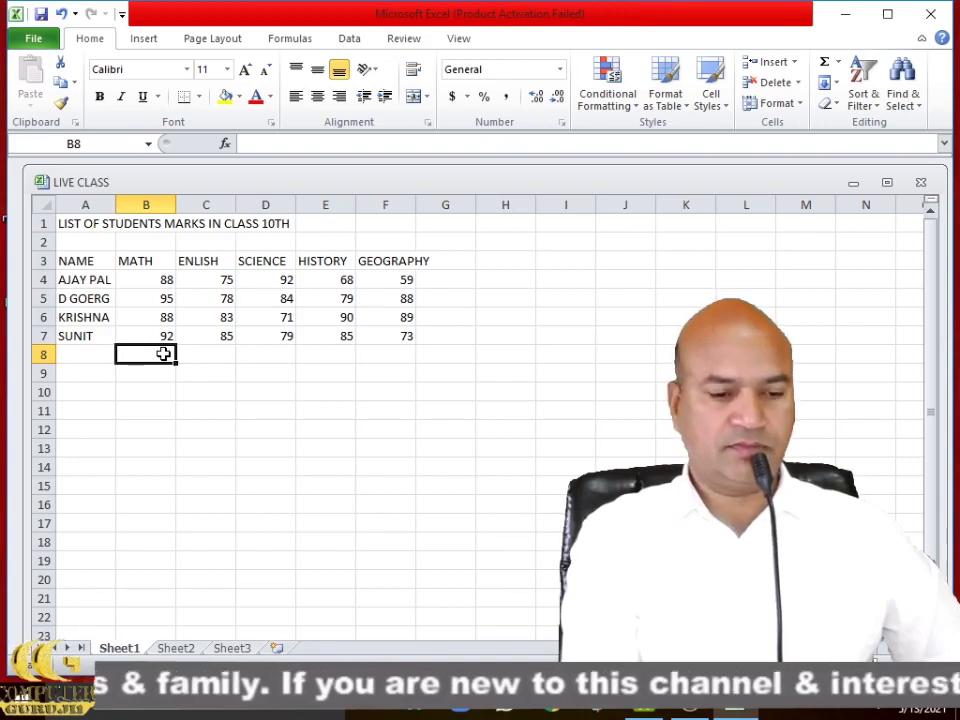
{"action": "type", "text": "=B4+B5+B6+B7"}
{"action": "left_click", "coordinate": [230, 369]}
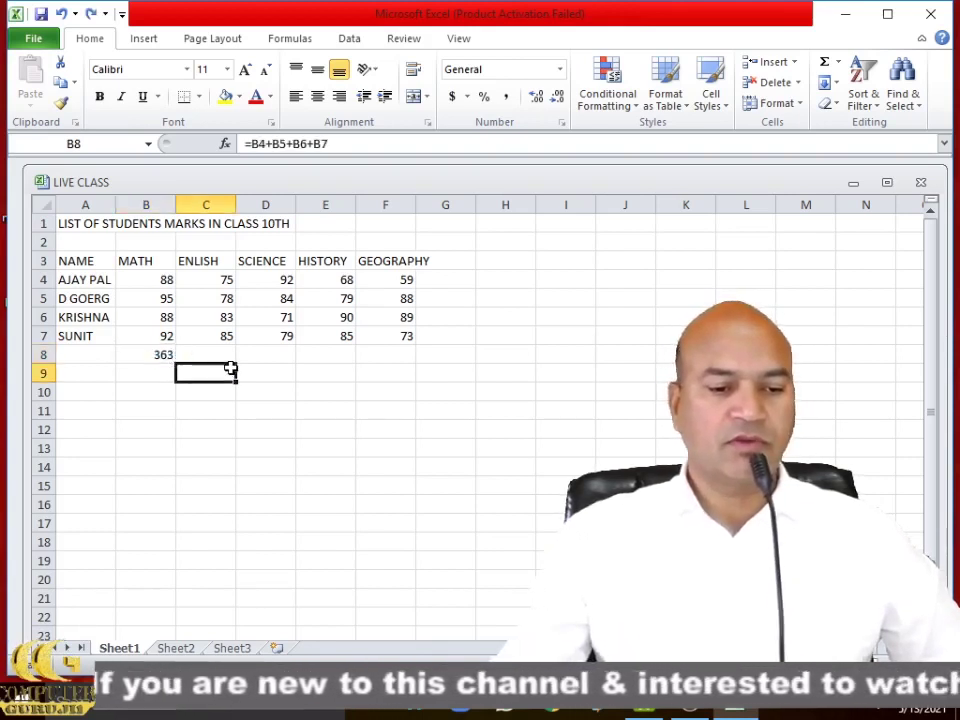
{"action": "left_click", "coordinate": [151, 355]}
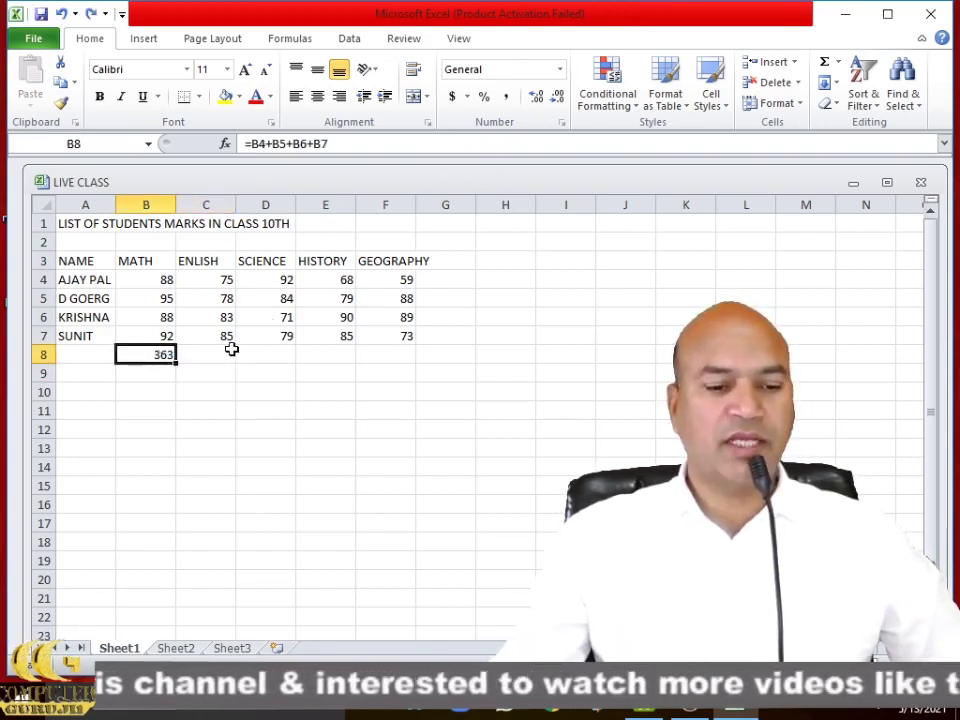
{"action": "left_click", "coordinate": [222, 352]}
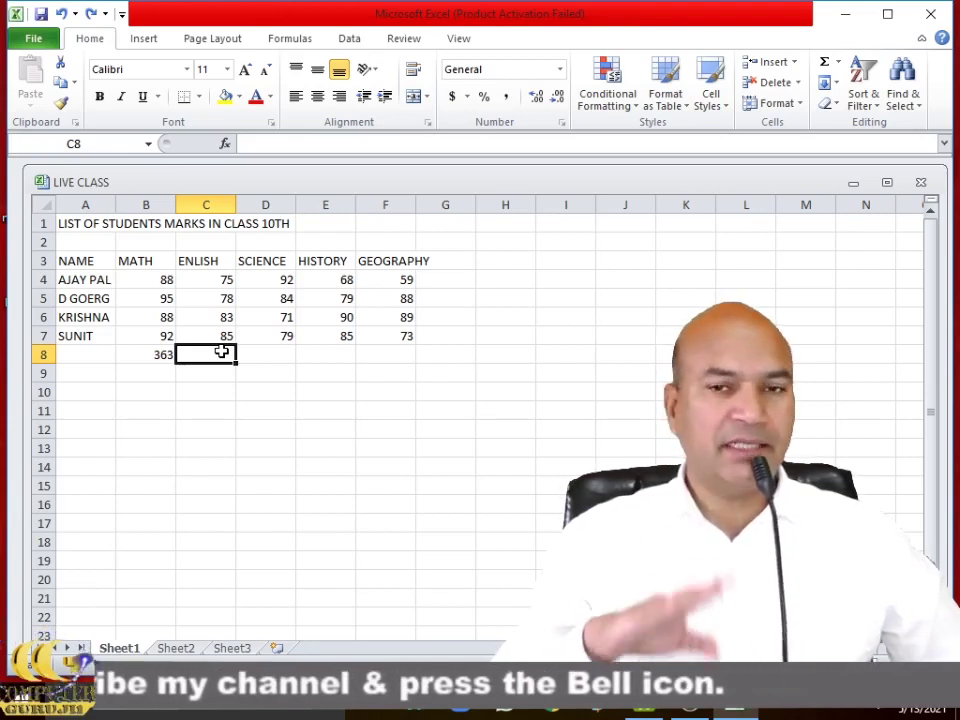
- Enter =SUM(C4:C7) in C8 to total the ENLISH marks as 321
{"action": "type", "text": "="}
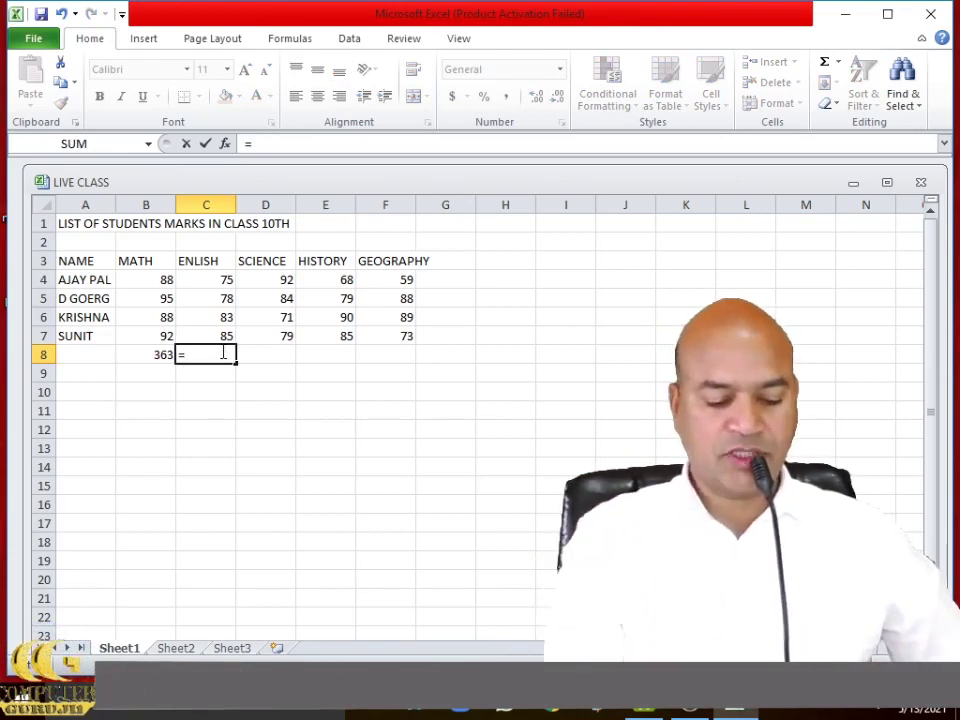
{"action": "type", "text": "SU"}
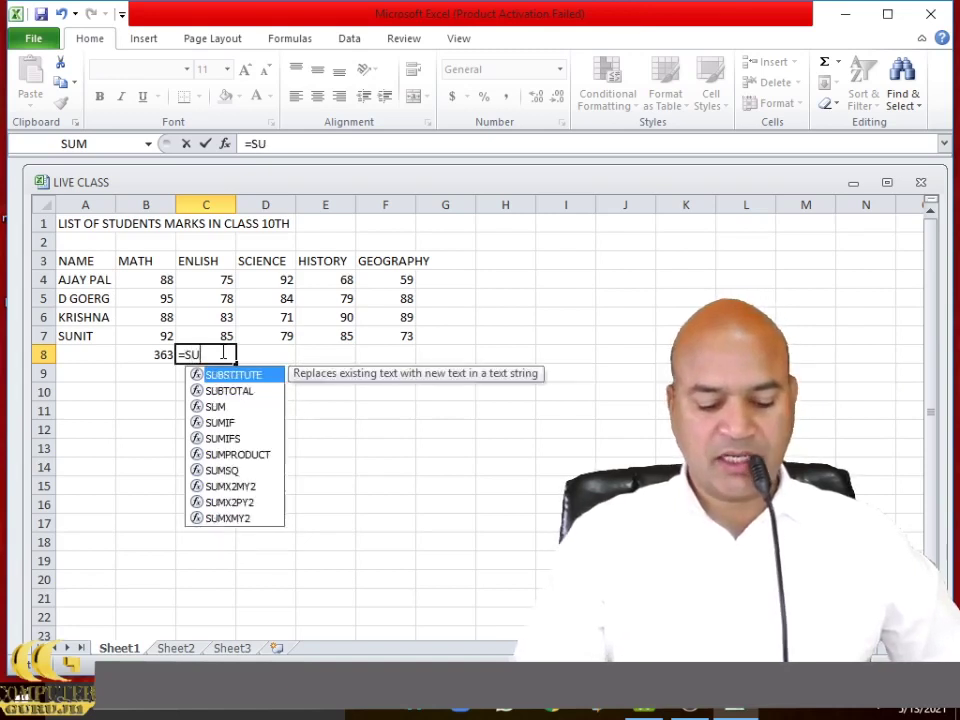
{"action": "type", "text": "M"}
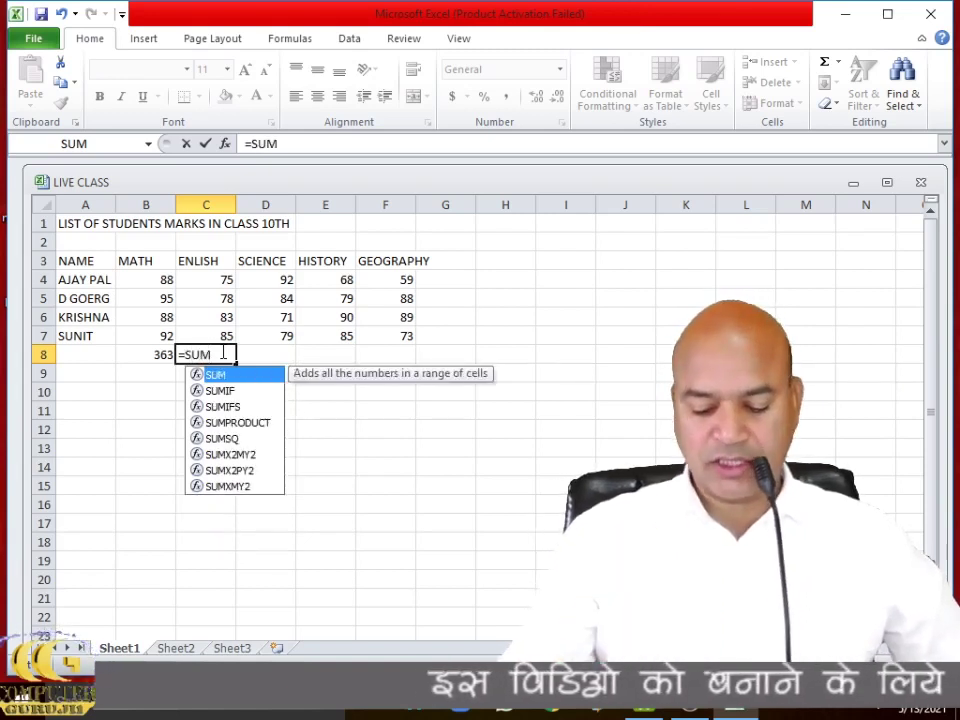
{"action": "type", "text": "("}
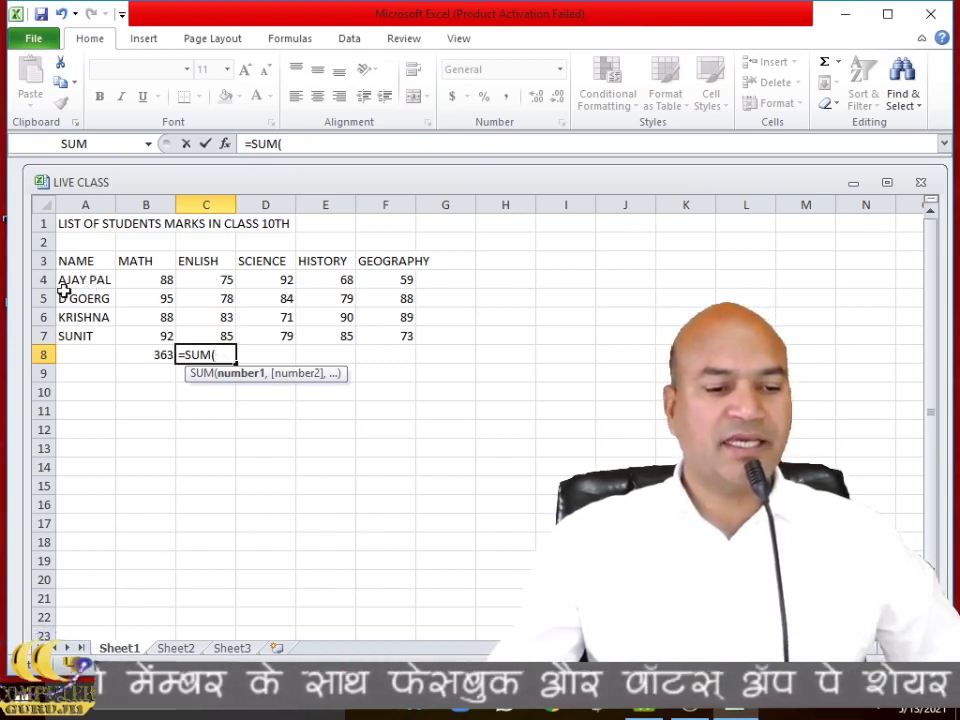
{"action": "type", "text": "C"}
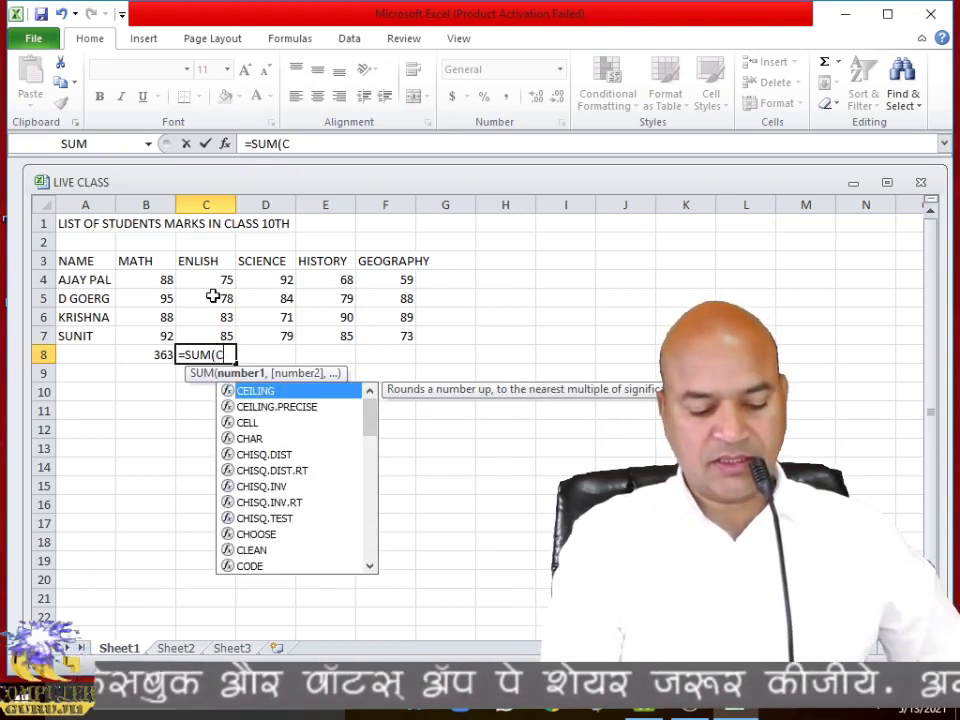
{"action": "type", "text": "4"}
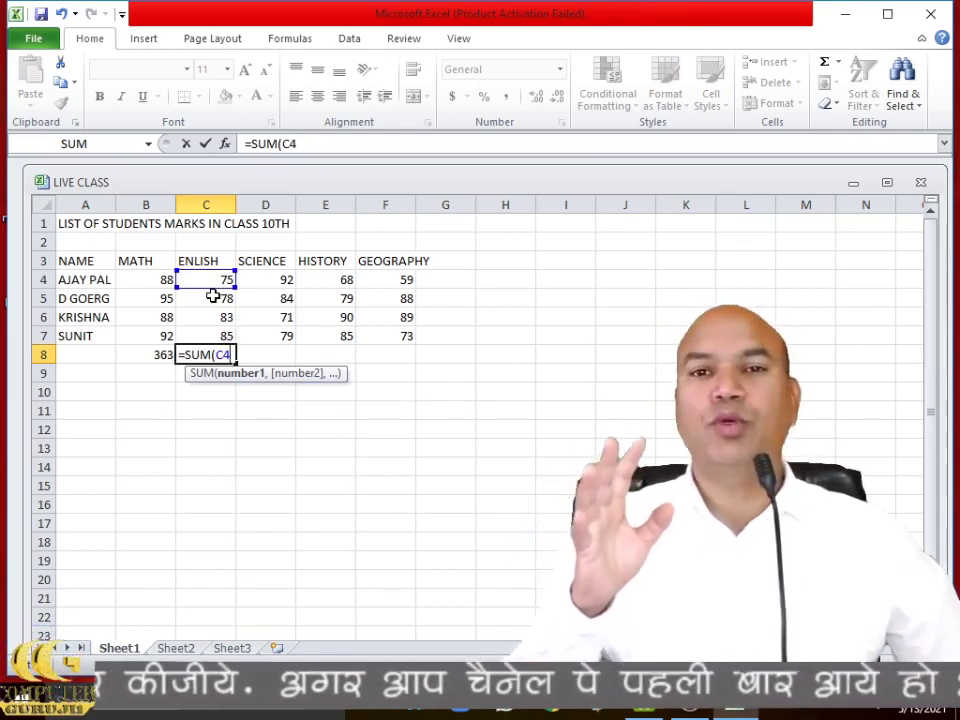
{"action": "type", "text": ":"}
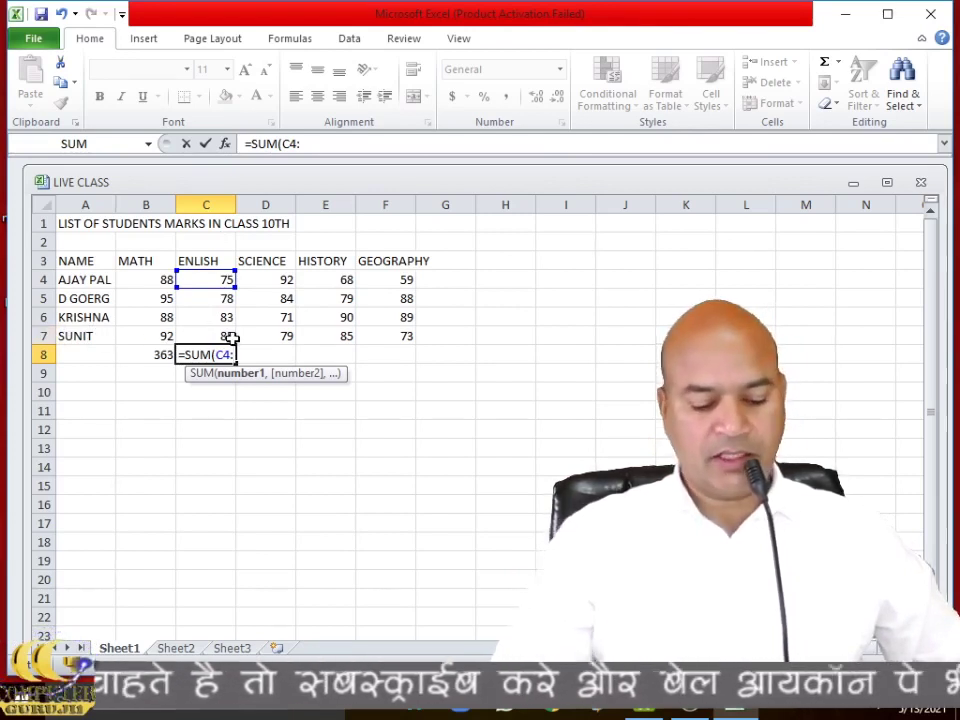
{"action": "type", "text": "C7"}
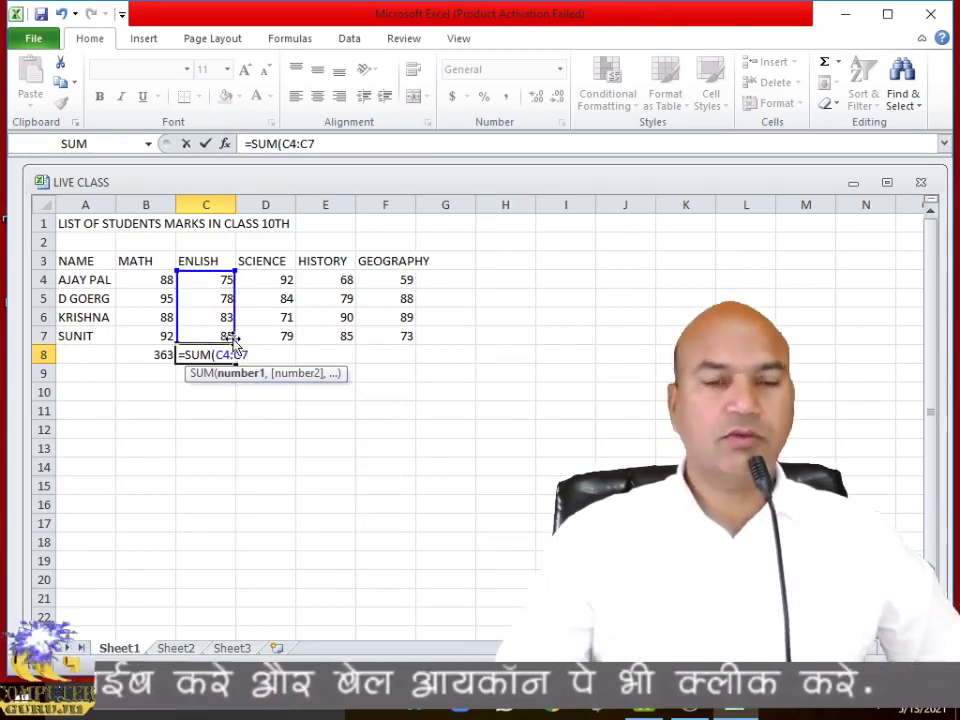
{"action": "type", "text": ")"}
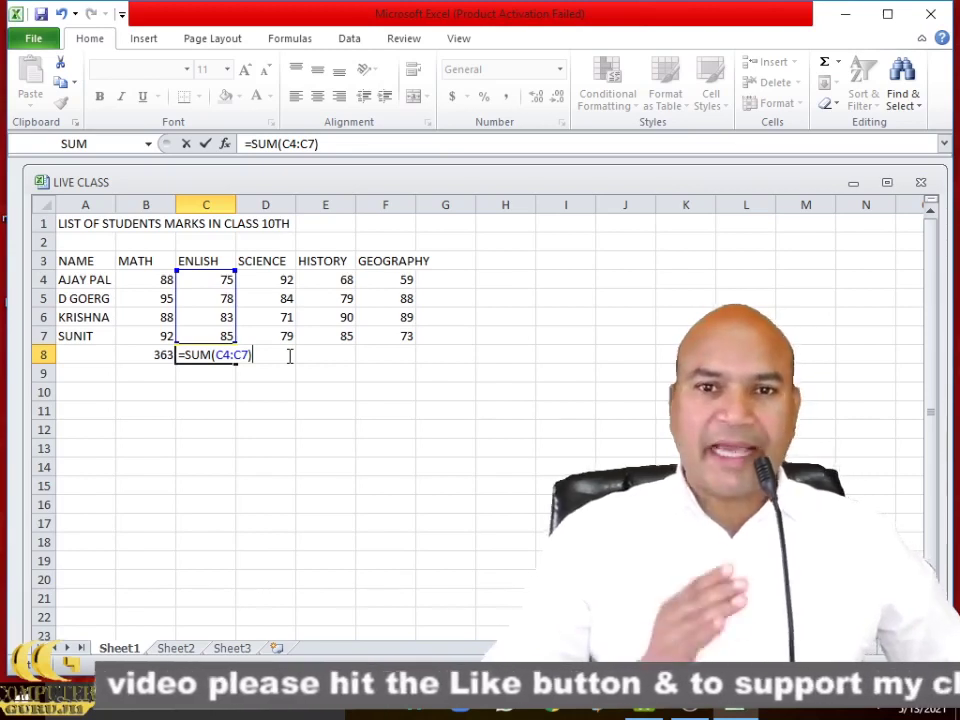
{"action": "left_click", "coordinate": [288, 355]}
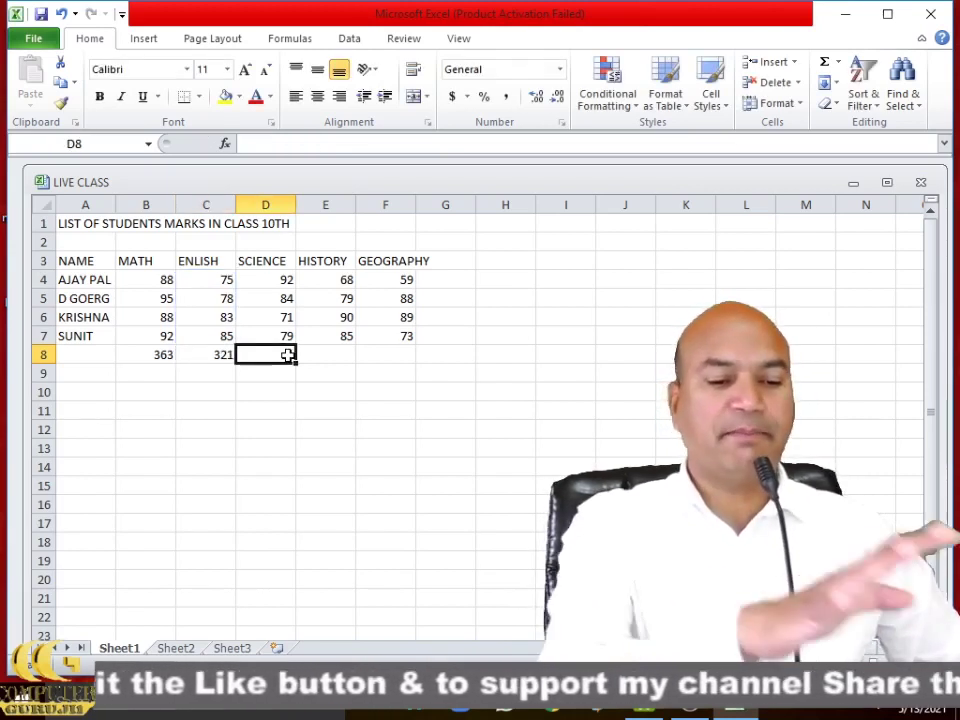
{"action": "left_click", "coordinate": [207, 356]}
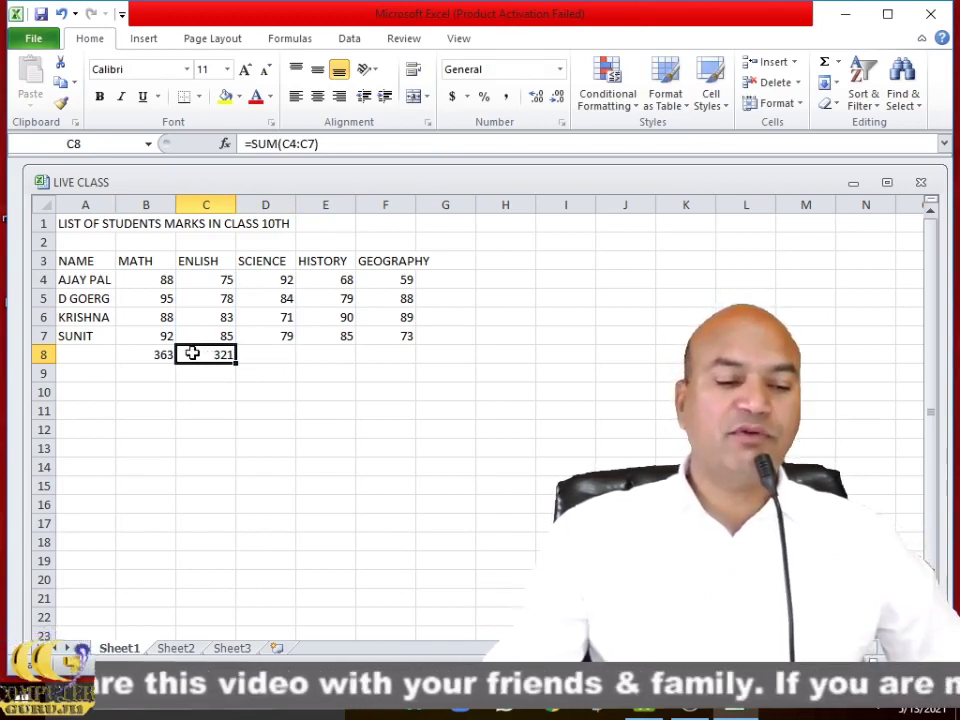
{"action": "left_click", "coordinate": [360, 144]}
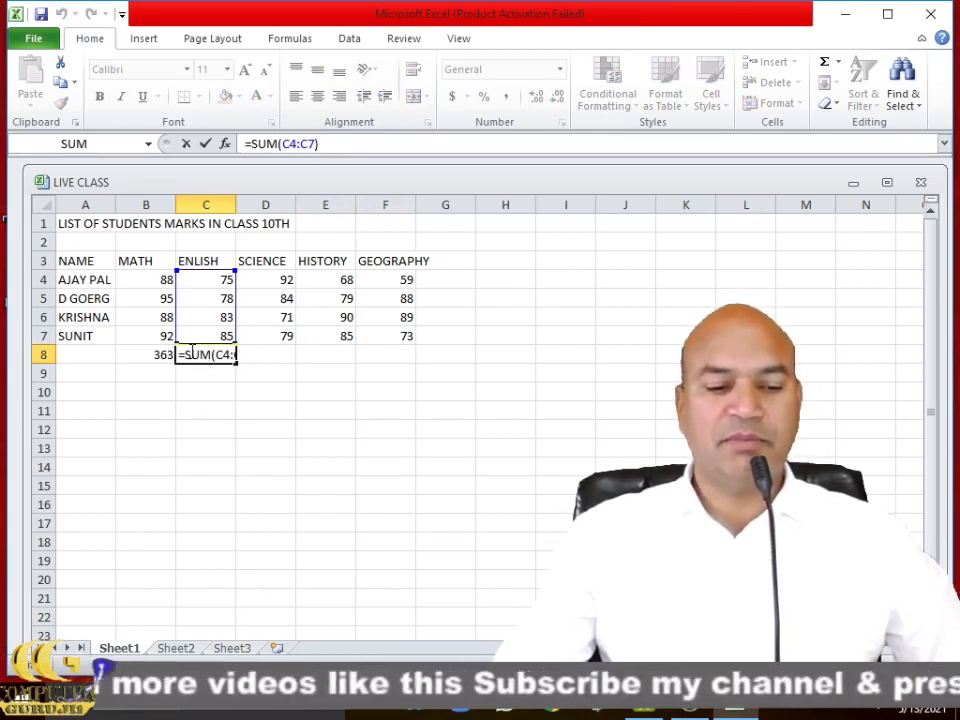
{"action": "left_click", "coordinate": [207, 413]}
{"action": "left_click", "coordinate": [217, 352]}
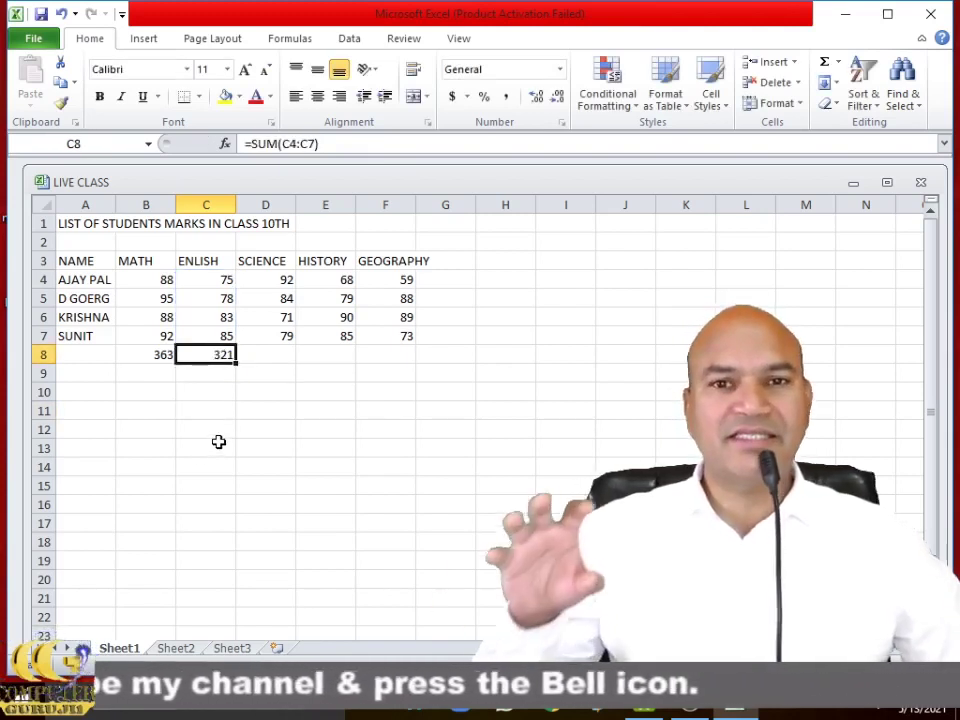
{"action": "left_click", "coordinate": [157, 355]}
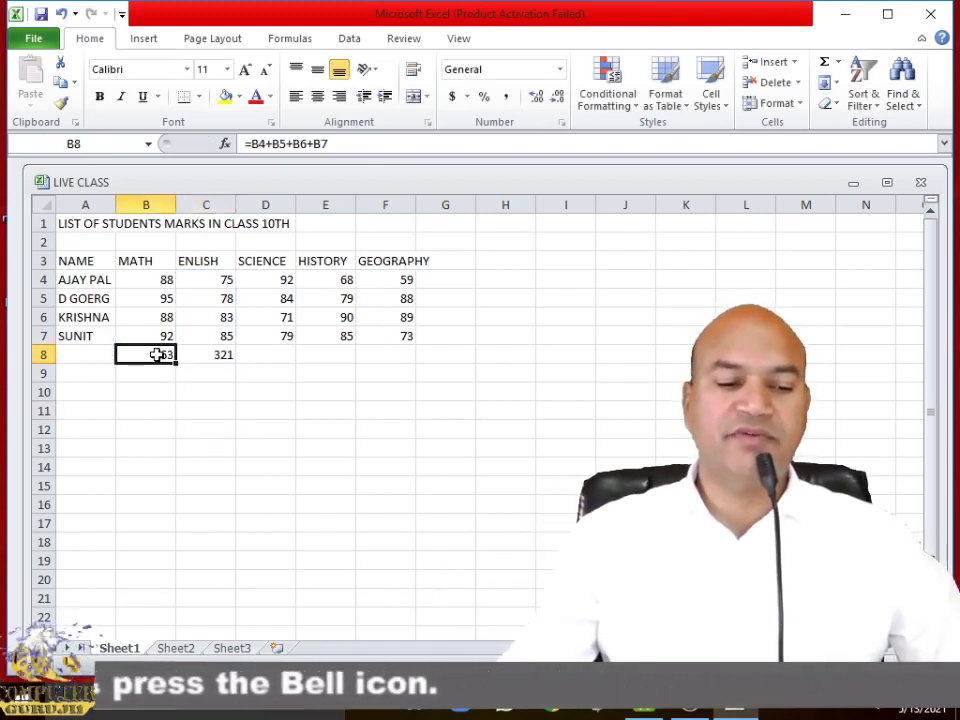
{"action": "left_click", "coordinate": [221, 356]}
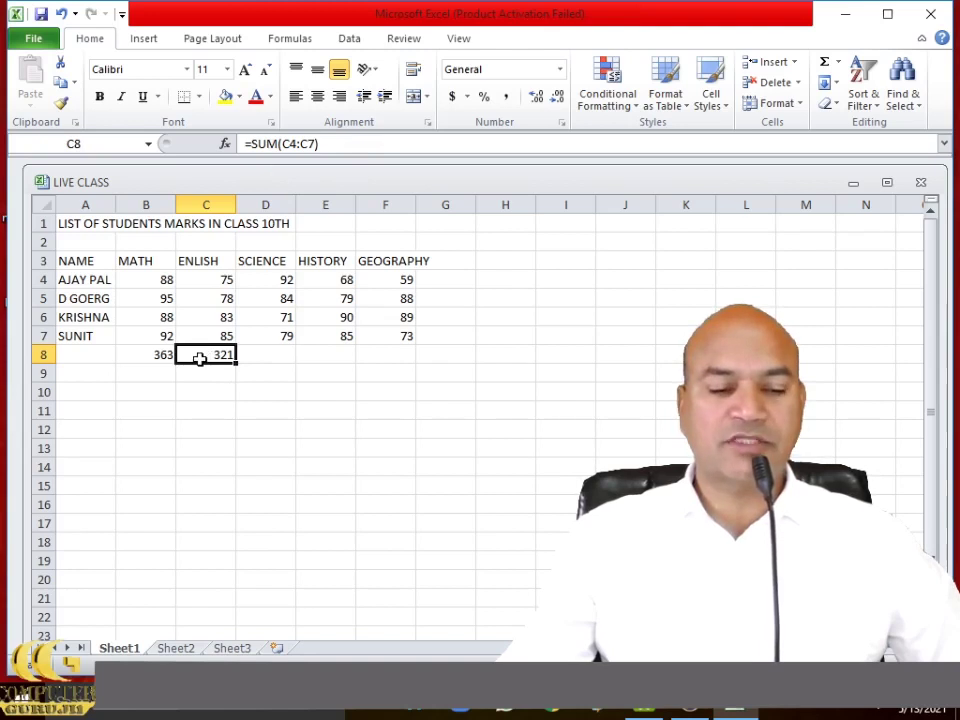
{"action": "left_click", "coordinate": [159, 355]}
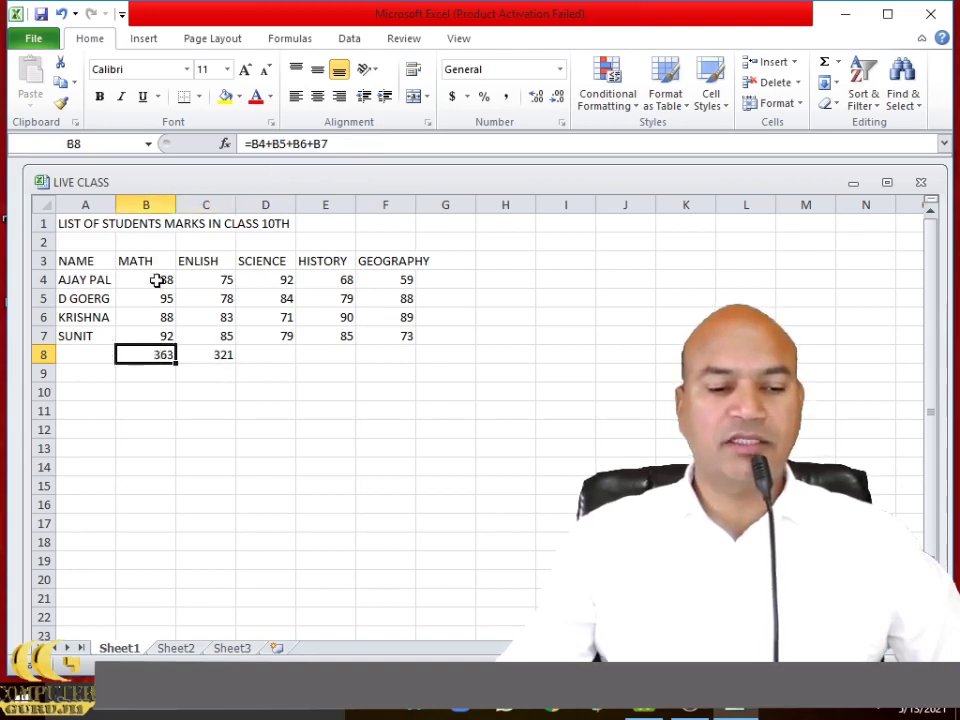
{"action": "left_click", "coordinate": [220, 358]}
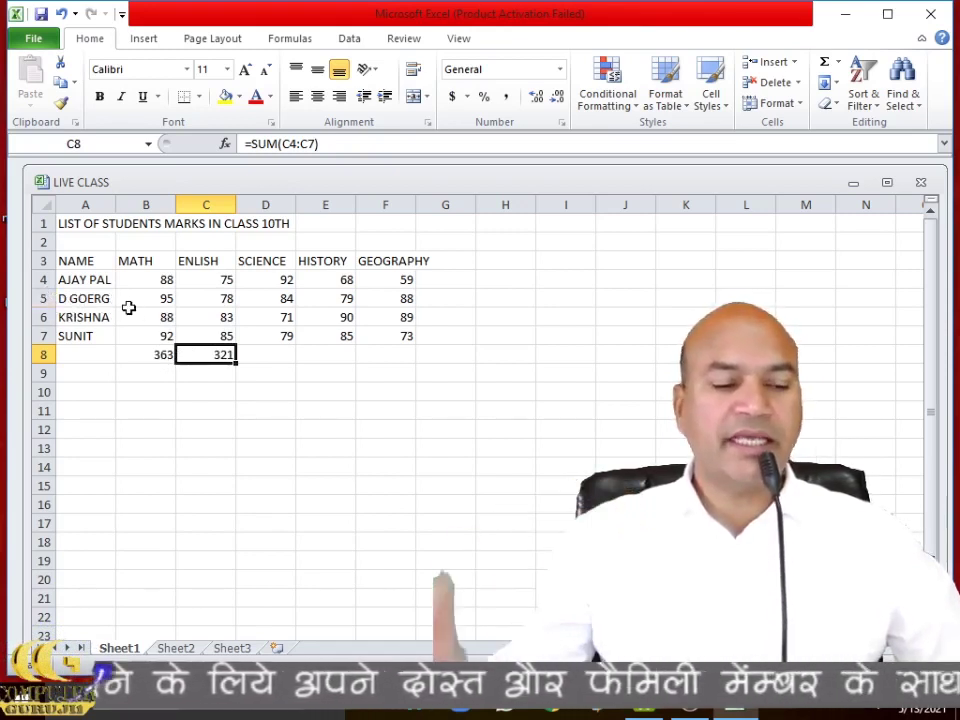
- Insert a blank row 5 above D GOERG and select cell A5
{"action": "left_click", "coordinate": [30, 298]}
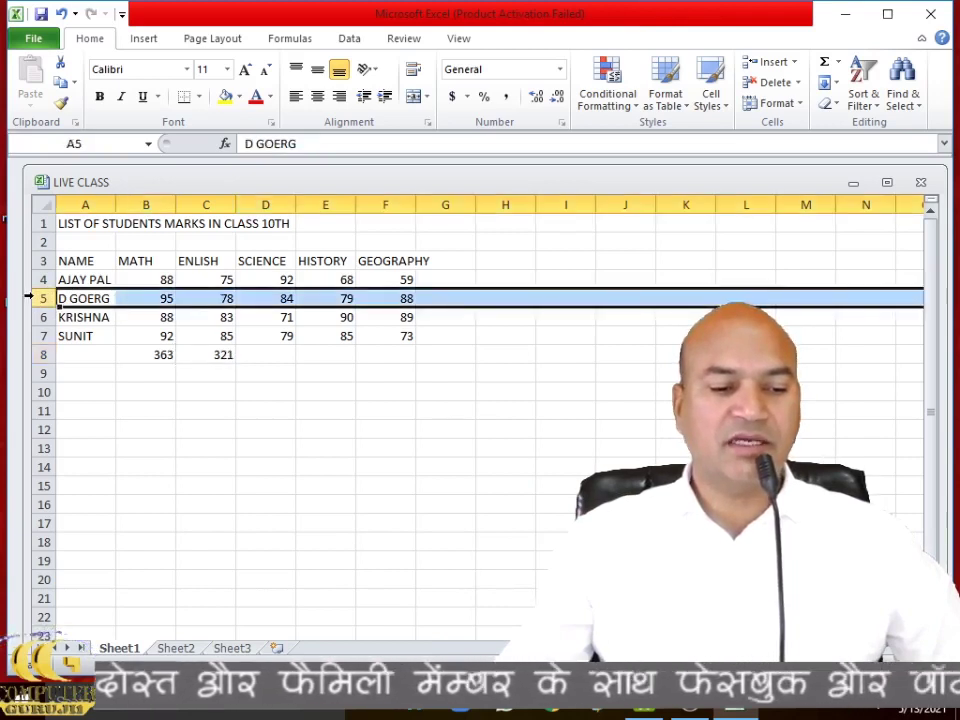
{"action": "right_click", "coordinate": [30, 298]}
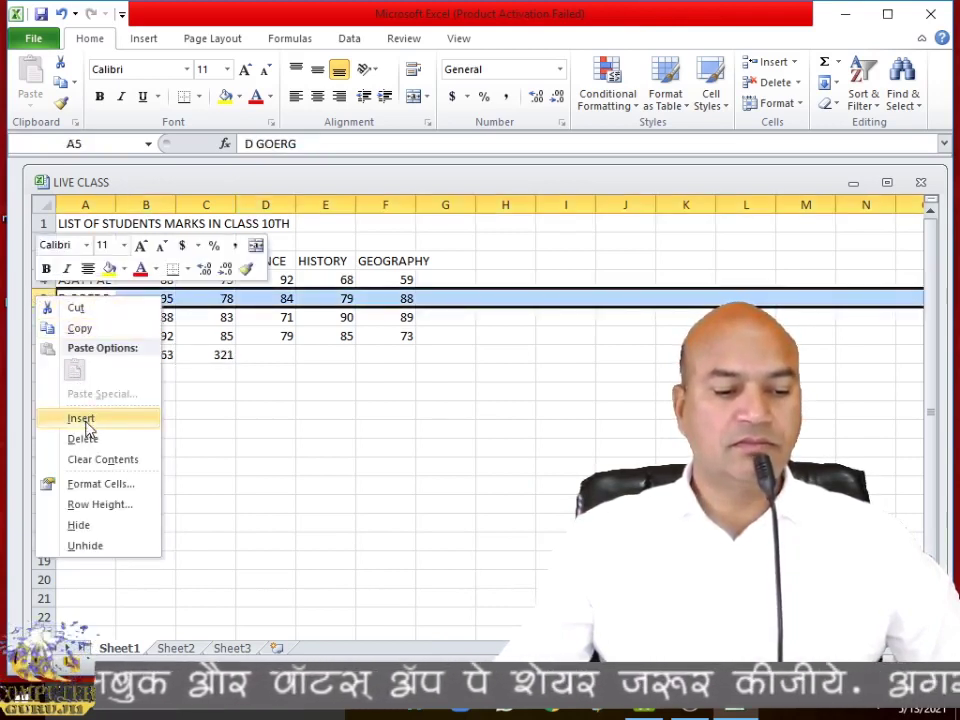
{"action": "left_click", "coordinate": [85, 420]}
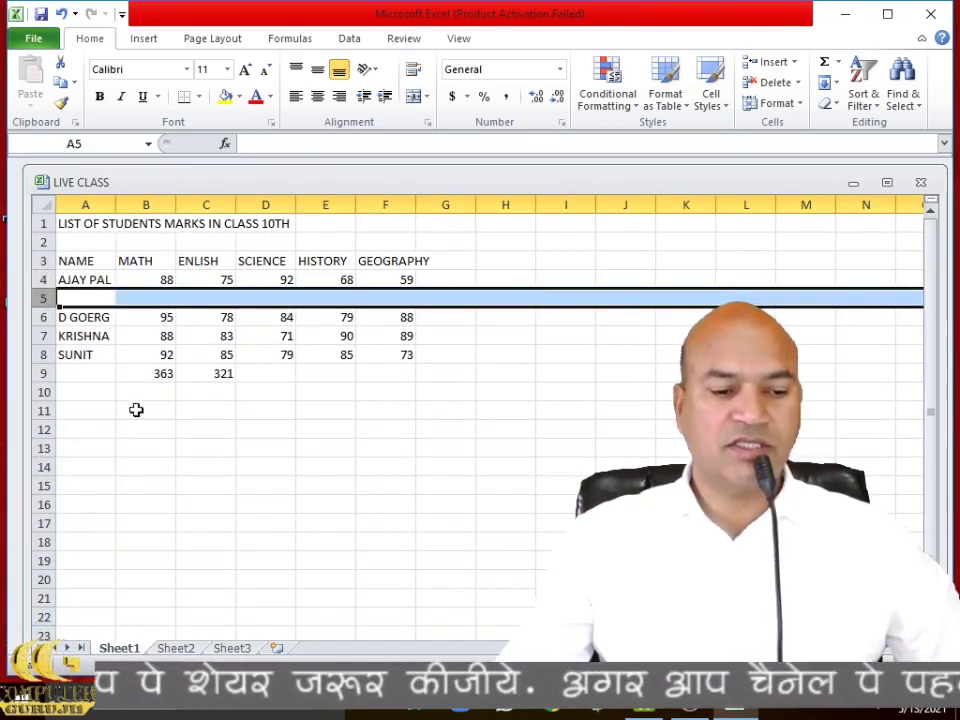
{"action": "left_click", "coordinate": [273, 423]}
{"action": "left_click", "coordinate": [76, 300]}
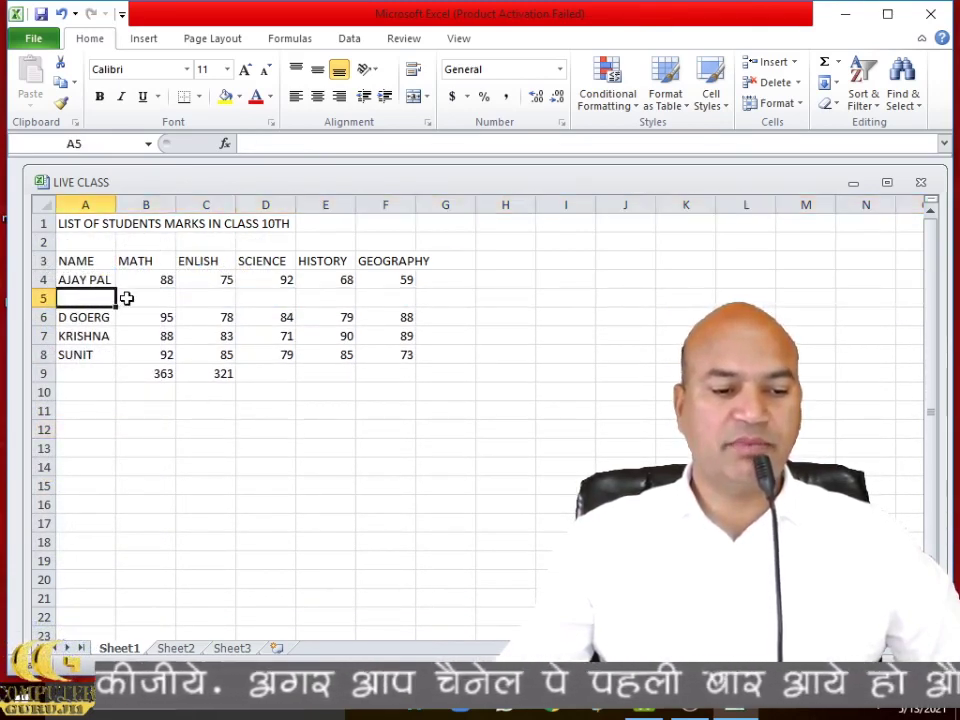
- Enter GOPI in A5 with marks 98, 45, 45, 98 and 78 across B5 to F5
{"action": "type", "text": "GOPI"}
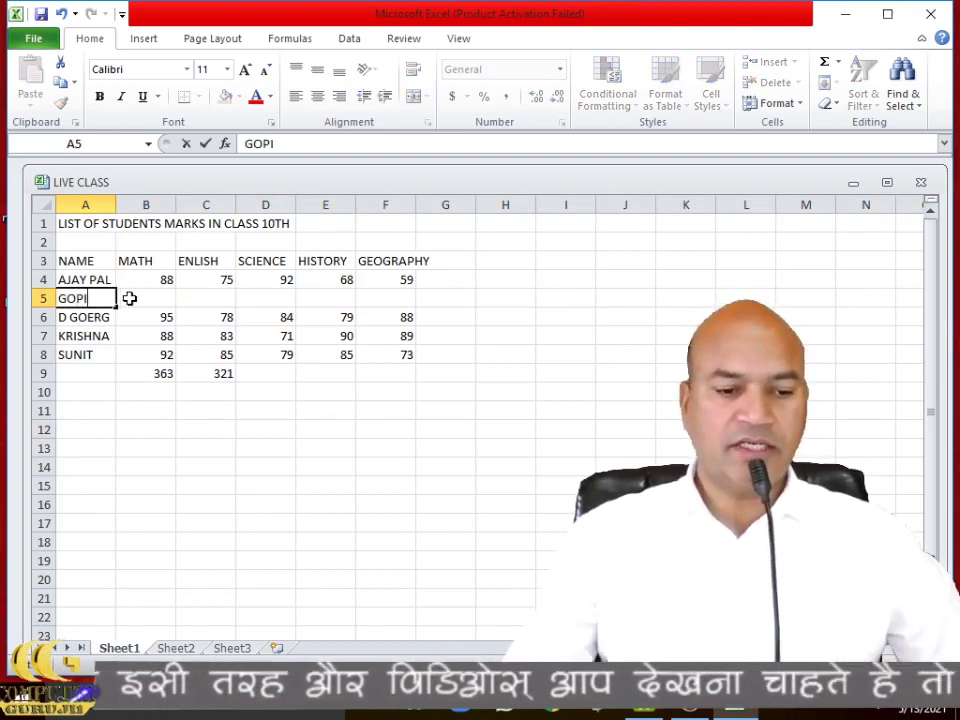
{"action": "left_click", "coordinate": [154, 298]}
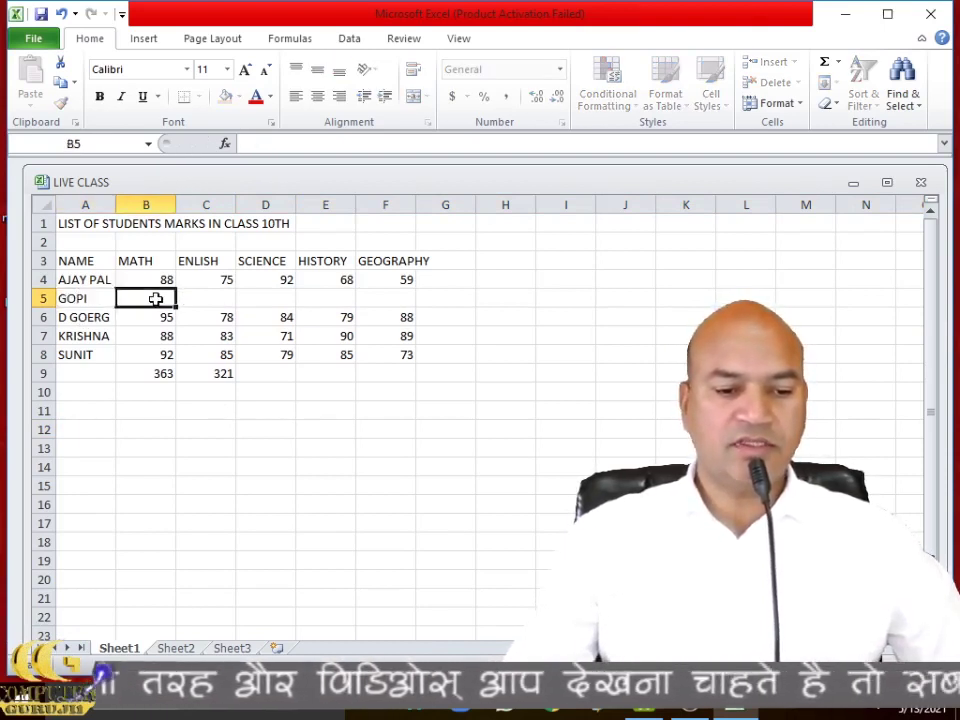
{"action": "type", "text": "98"}
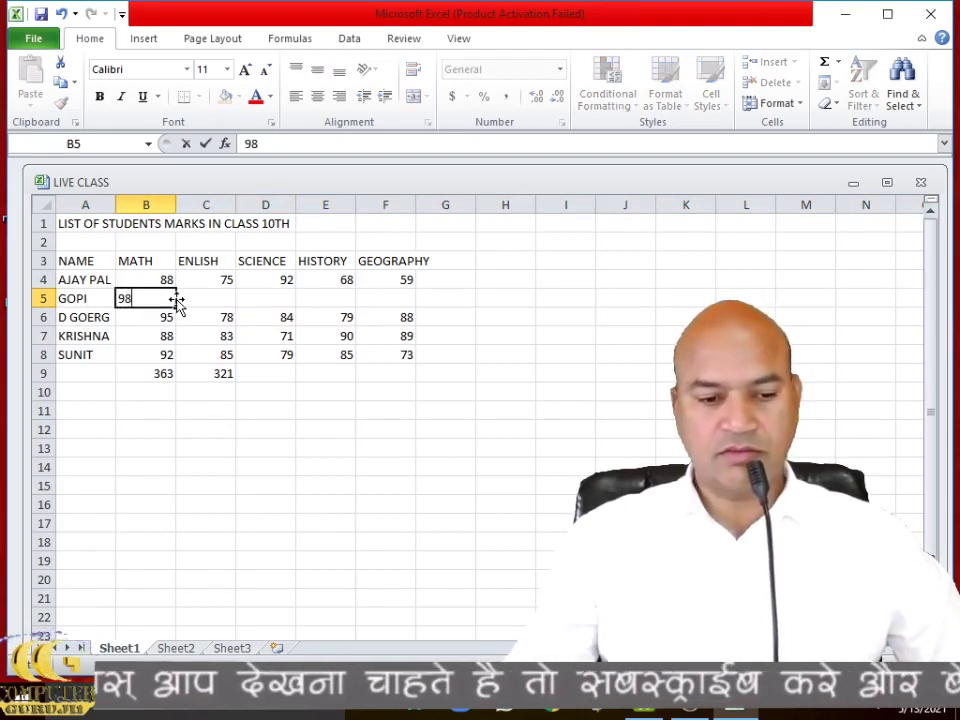
{"action": "left_click", "coordinate": [217, 300]}
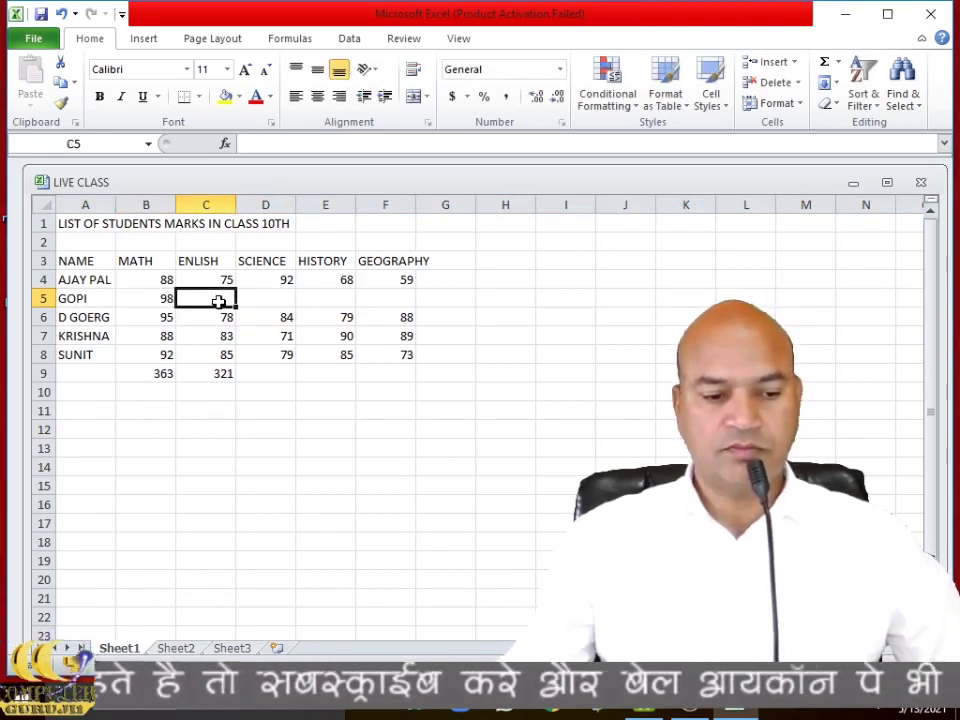
{"action": "type", "text": "45"}
{"action": "left_click", "coordinate": [275, 301]}
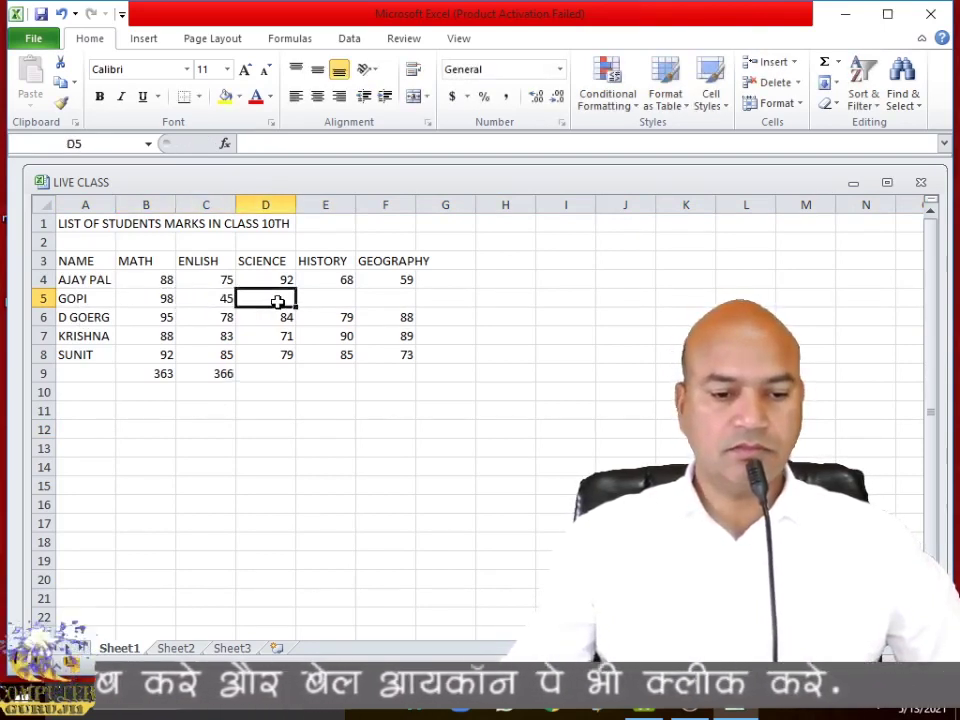
{"action": "type", "text": "45"}
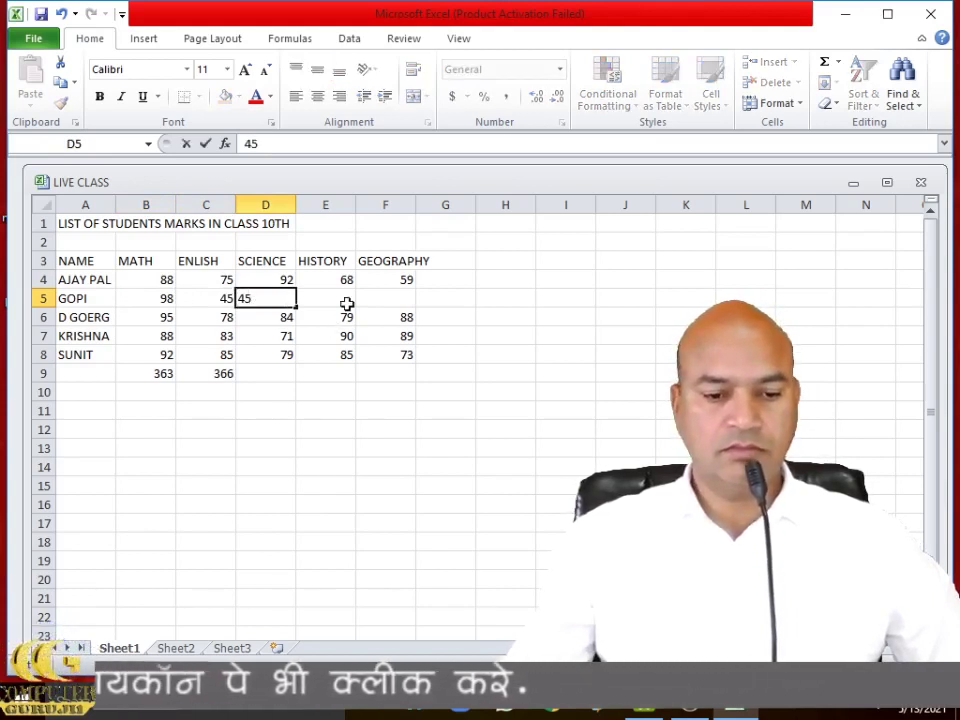
{"action": "left_click", "coordinate": [347, 300]}
{"action": "type", "text": "98"}
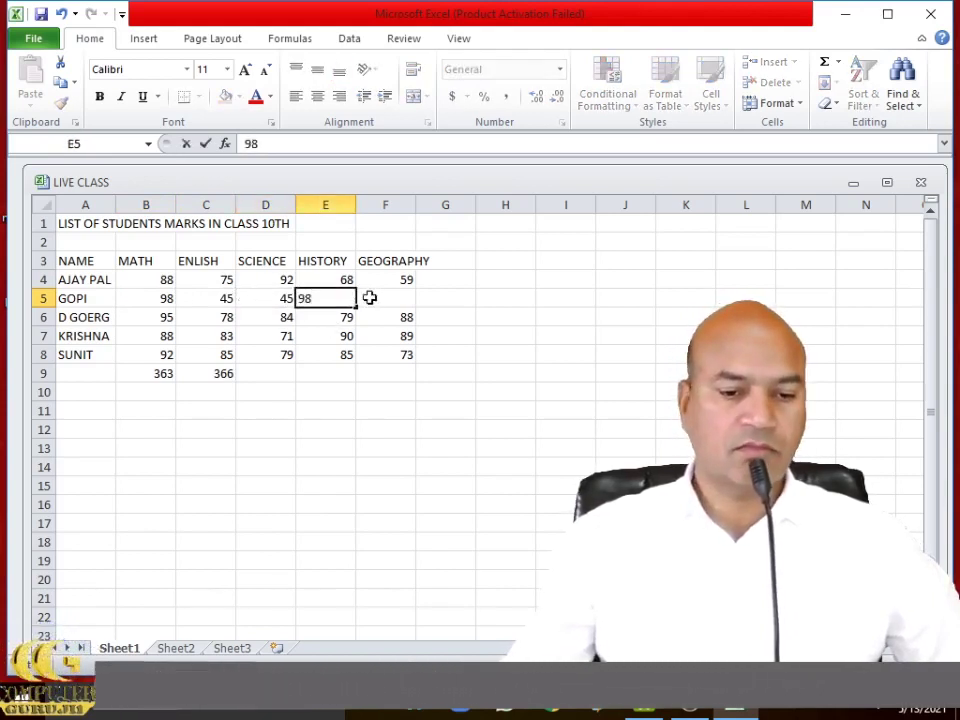
{"action": "left_click", "coordinate": [390, 298]}
{"action": "type", "text": "78"}
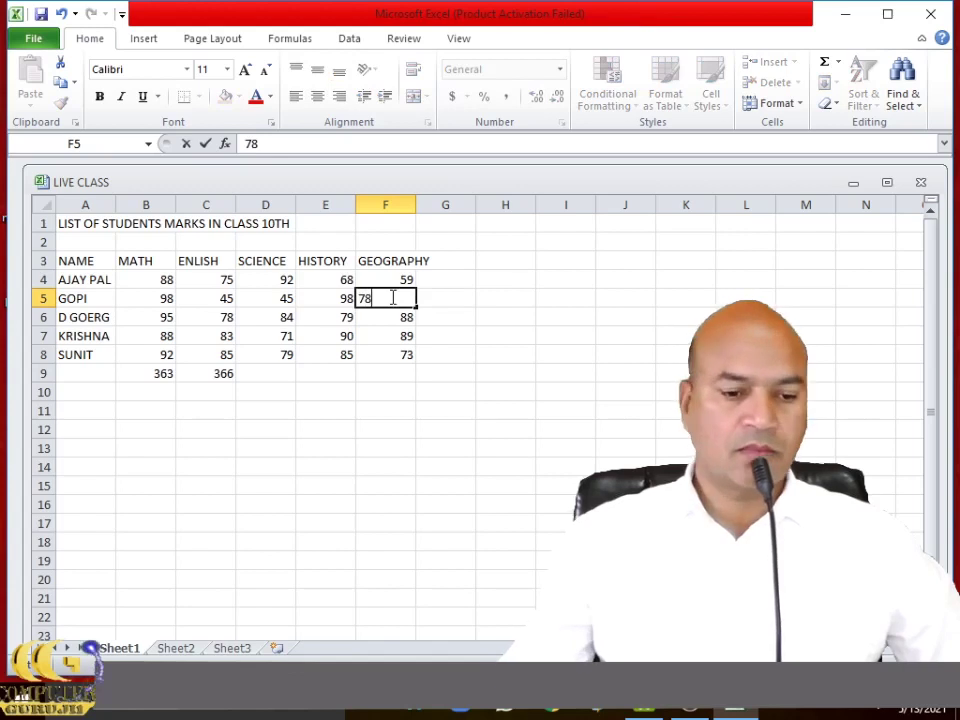
{"action": "left_click", "coordinate": [292, 387]}
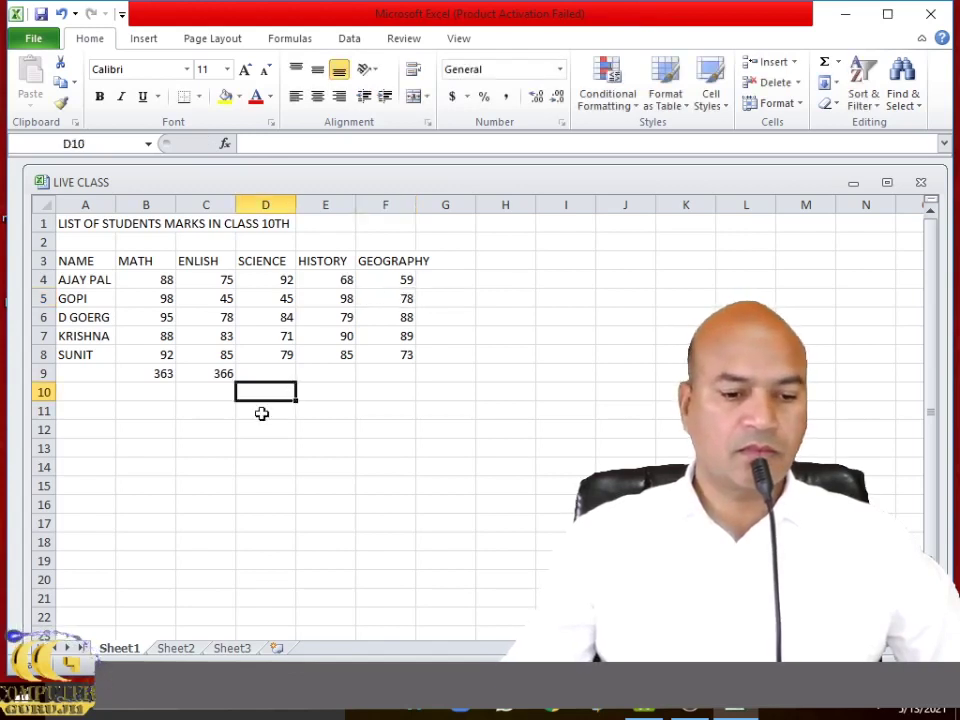
{"action": "left_click", "coordinate": [163, 375]}
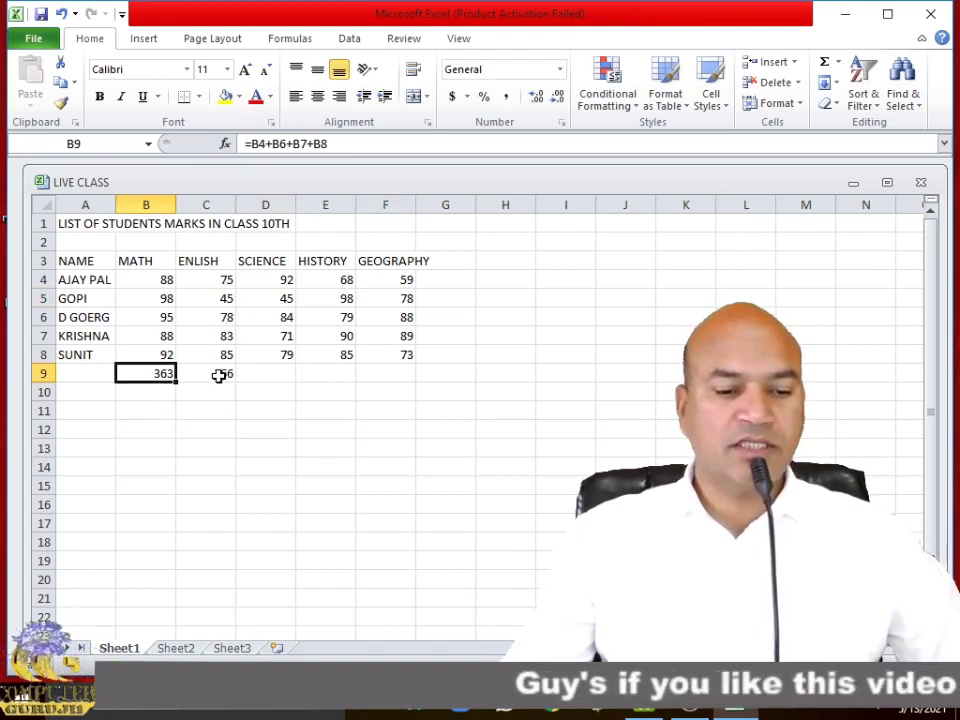
{"action": "left_click", "coordinate": [230, 300]}
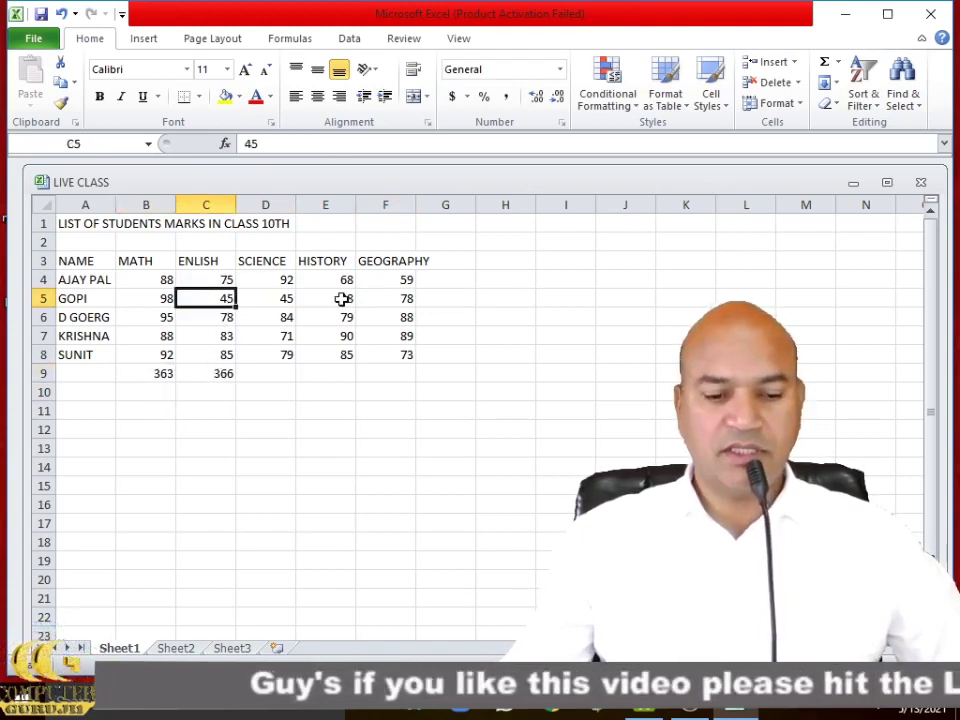
{"action": "type", "text": "20"}
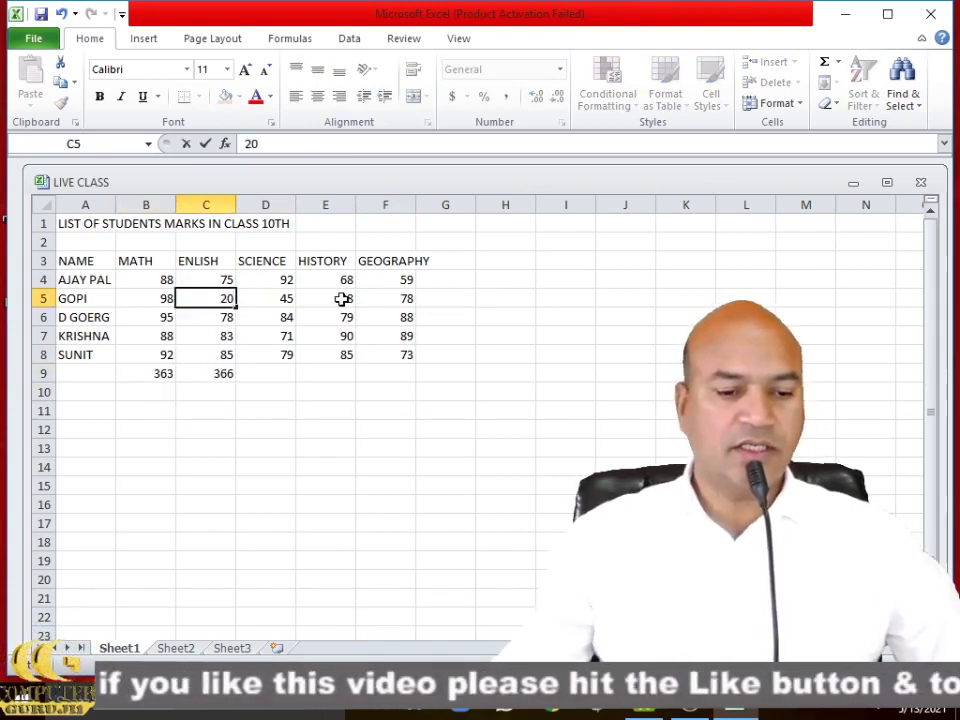
{"action": "left_click", "coordinate": [352, 416]}
{"action": "left_click", "coordinate": [224, 300]}
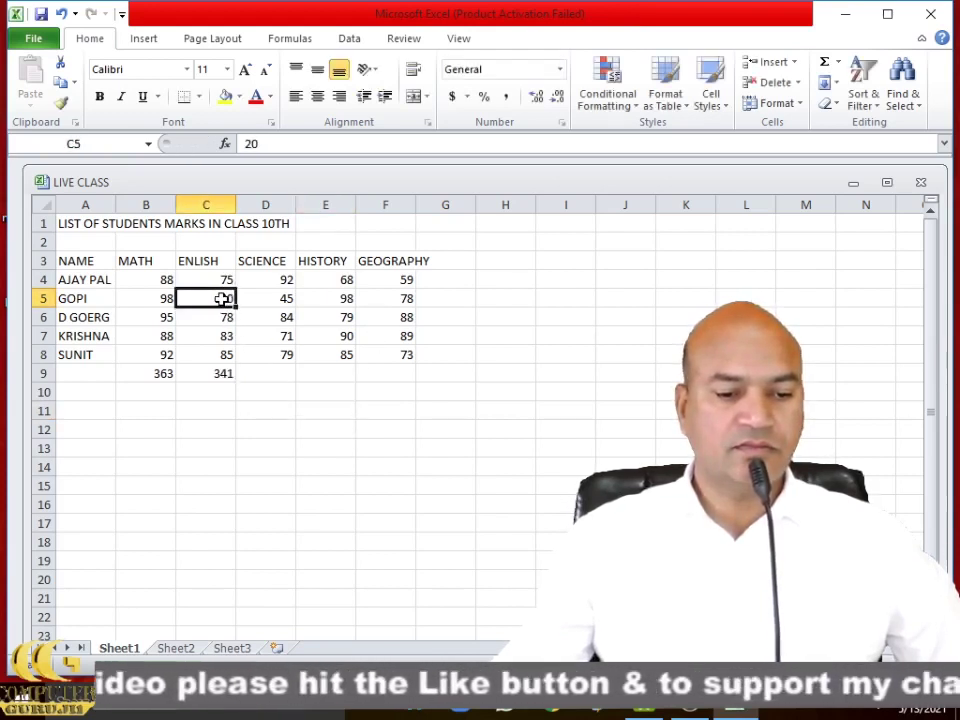
{"action": "type", "text": "45"}
- Change GOPI's MATH mark in B5 to 80 and confirm B9's =B4+B6+B7+B8 still shows 363
{"action": "left_click", "coordinate": [215, 431]}
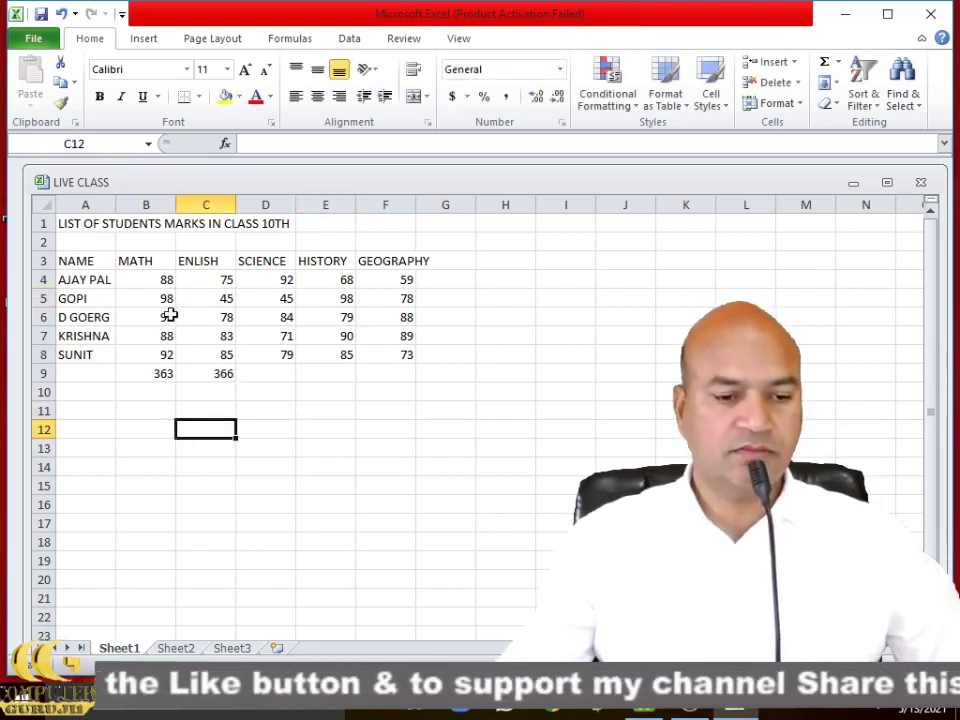
{"action": "left_click", "coordinate": [157, 298]}
{"action": "type", "text": "80"}
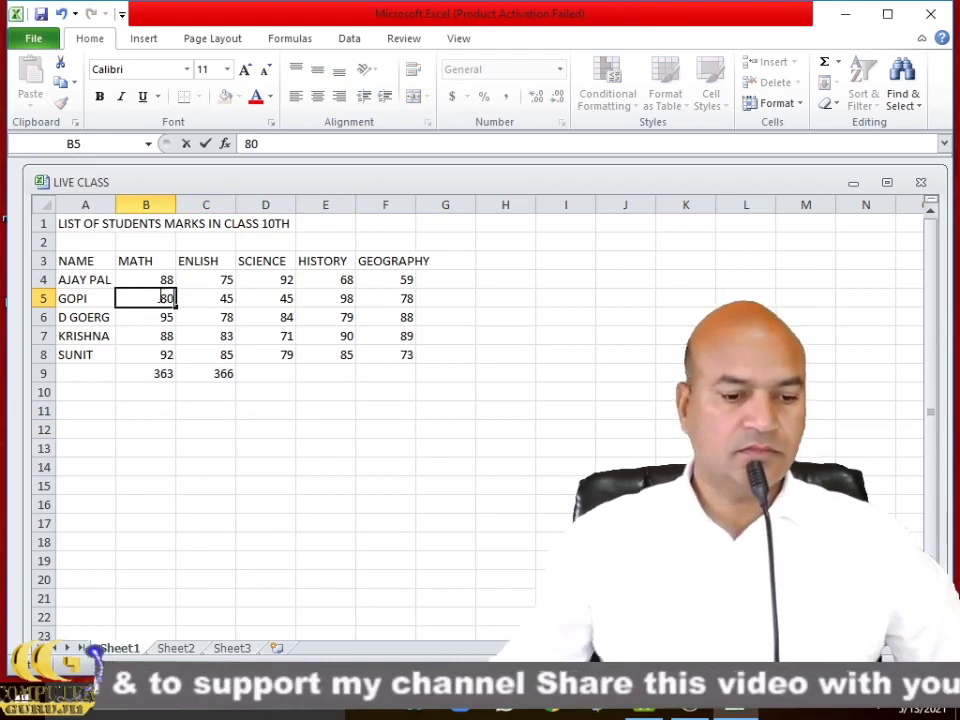
{"action": "left_click", "coordinate": [208, 441]}
{"action": "left_click", "coordinate": [166, 298]}
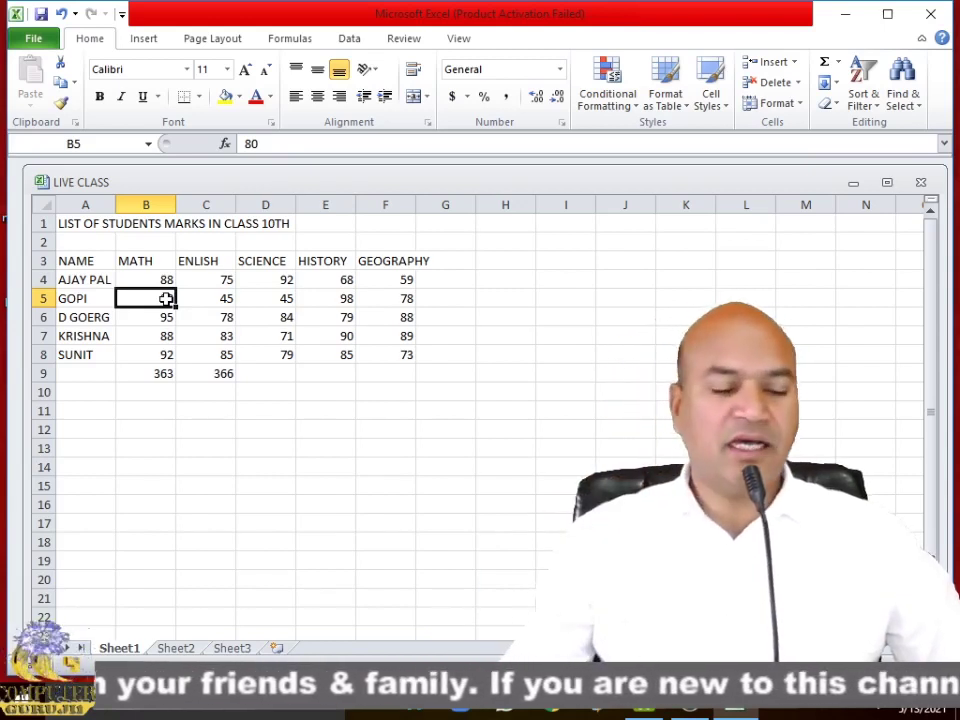
{"action": "left_click", "coordinate": [152, 374]}
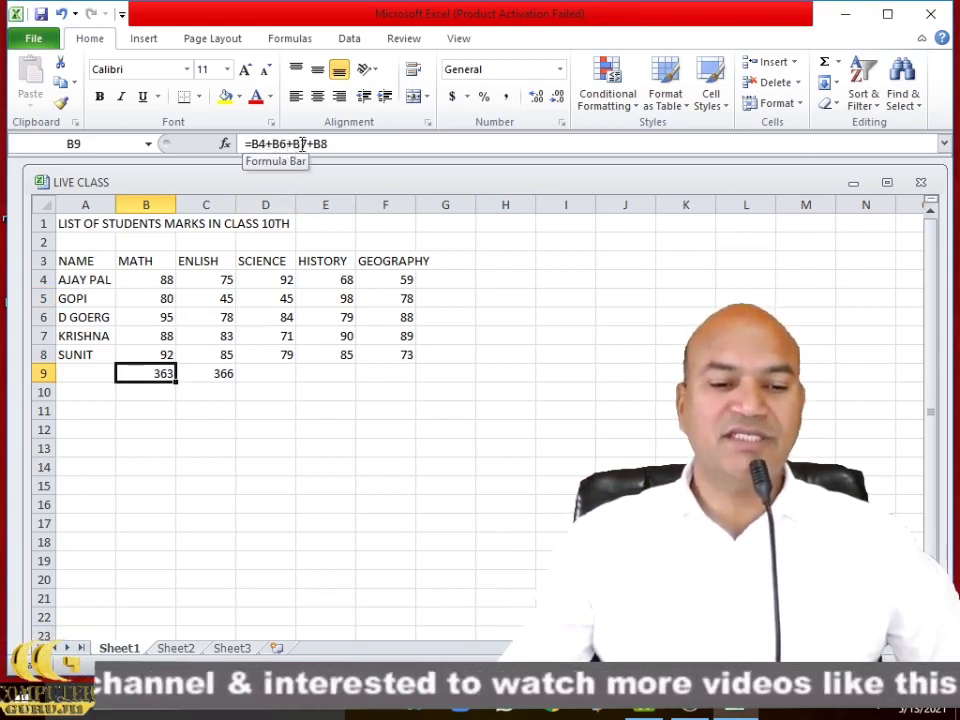
{"action": "left_click", "coordinate": [41, 298]}
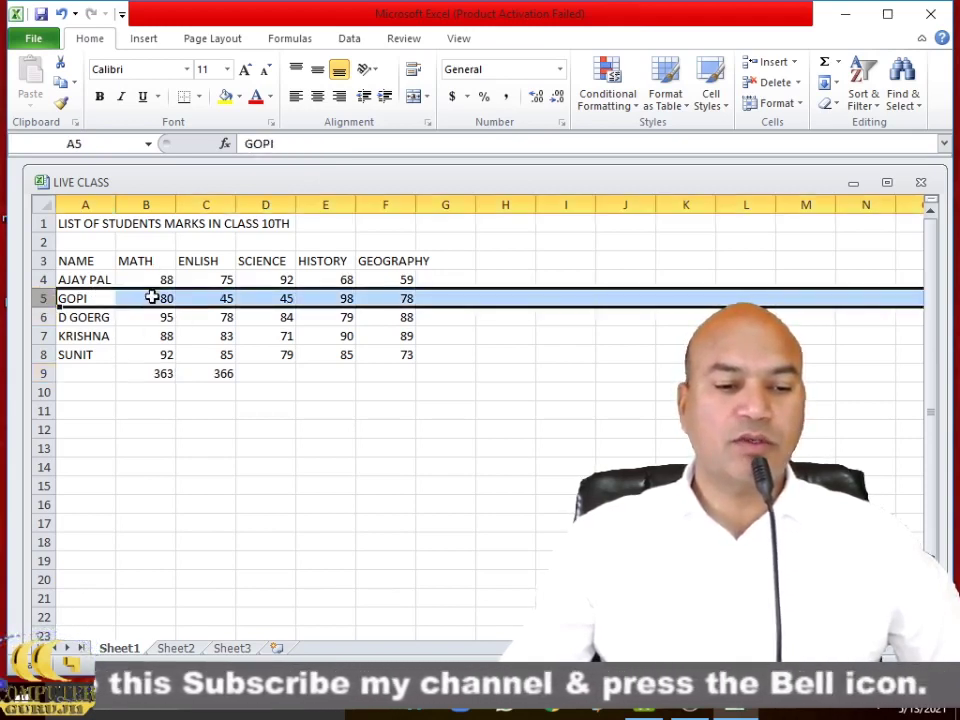
{"action": "left_click", "coordinate": [164, 376]}
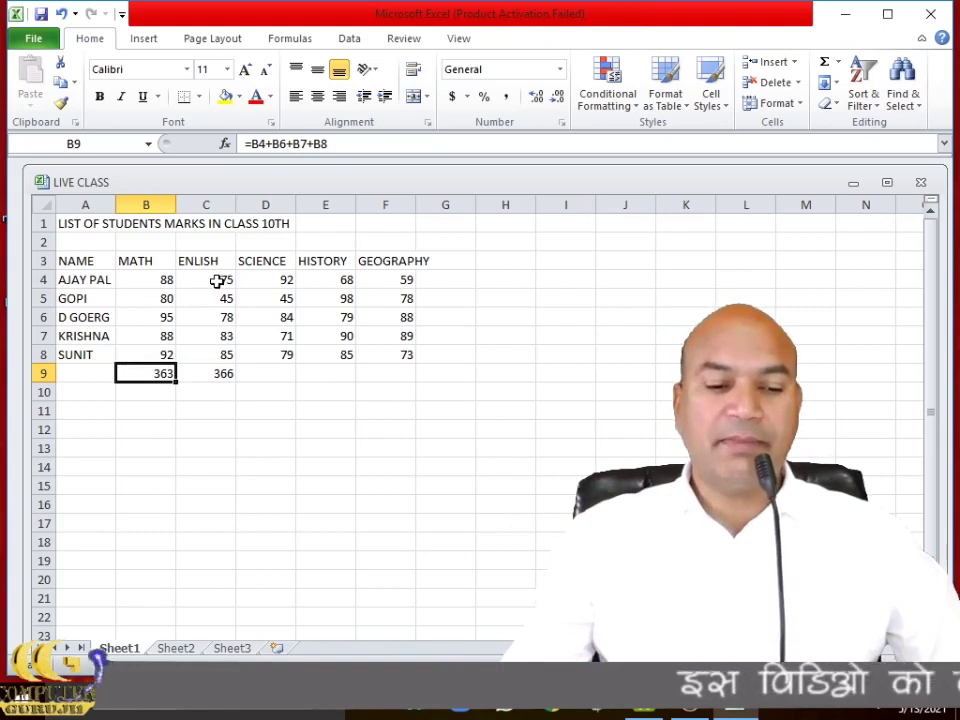
{"action": "left_click", "coordinate": [223, 375]}
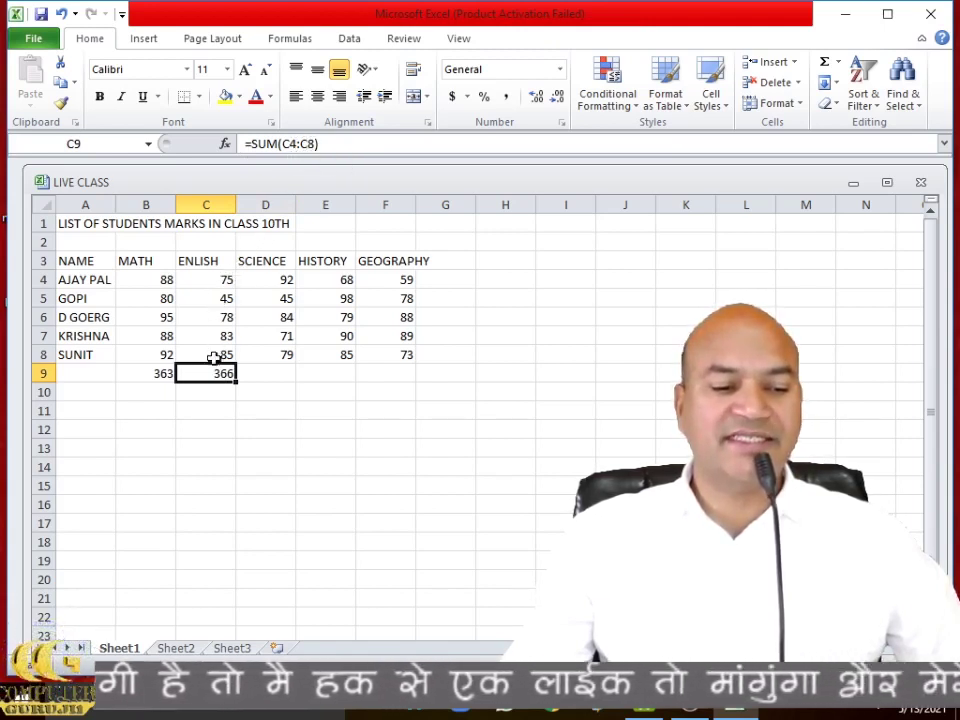
{"action": "left_click", "coordinate": [42, 298]}
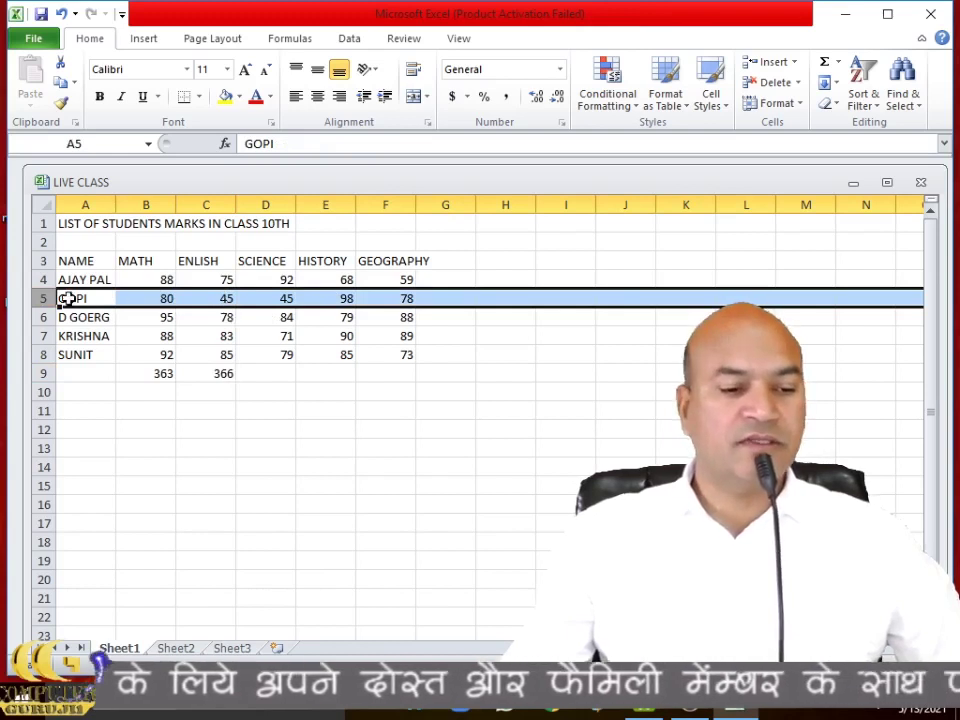
{"action": "left_click", "coordinate": [224, 374]}
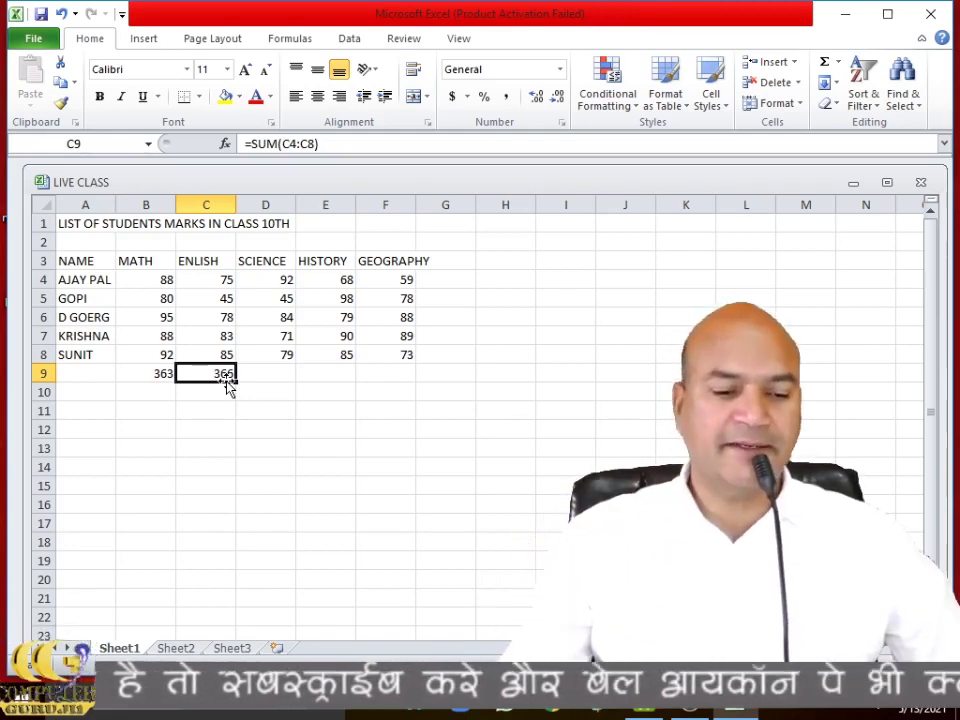
{"action": "left_click", "coordinate": [277, 279]}
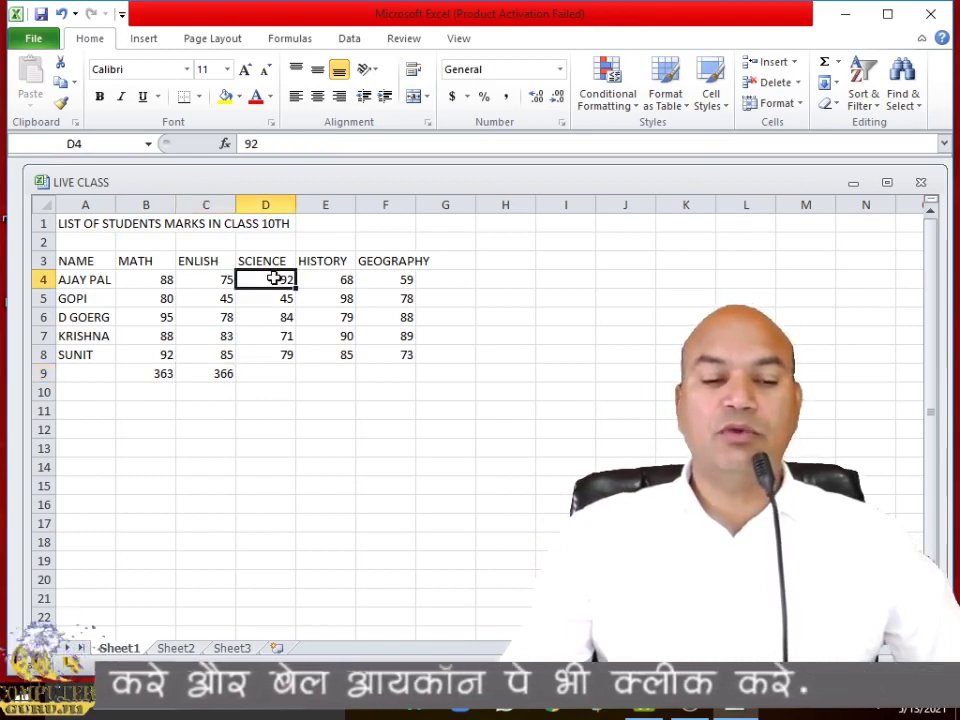
{"action": "left_click", "coordinate": [274, 380]}
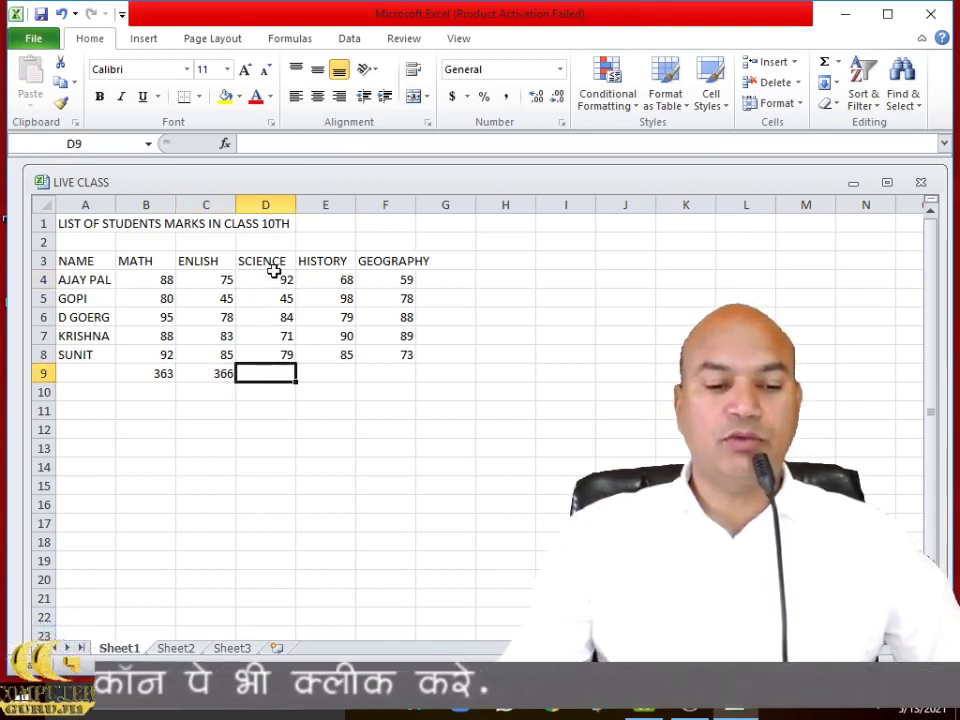
{"action": "left_click", "coordinate": [272, 318]}
{"action": "left_click", "coordinate": [268, 355]}
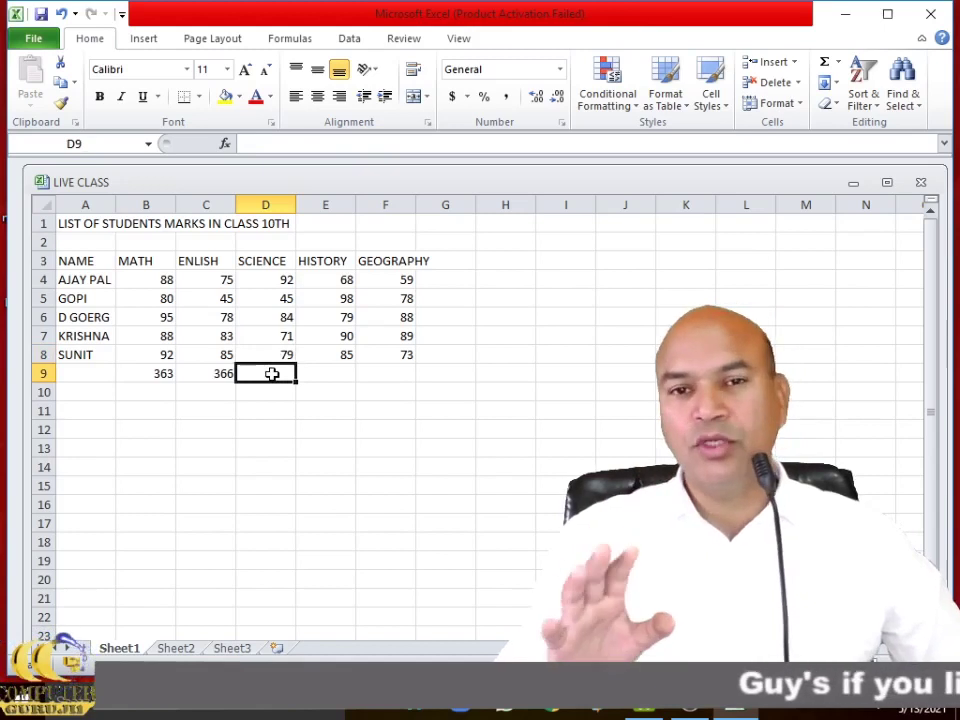
{"action": "left_click", "coordinate": [288, 284]}
{"action": "left_click", "coordinate": [276, 320]}
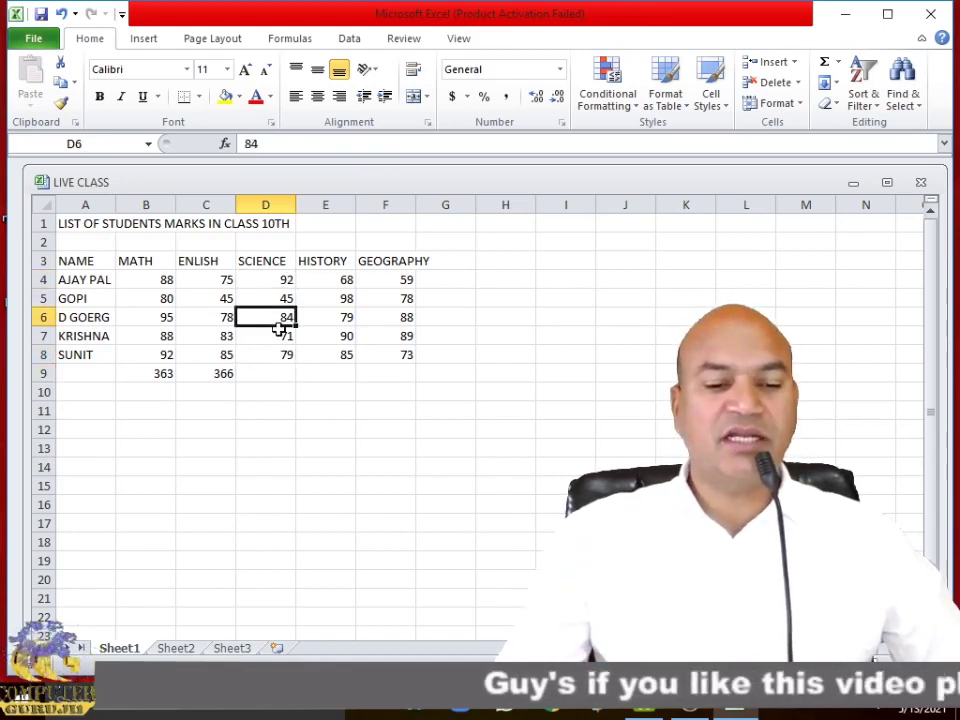
{"action": "left_click", "coordinate": [283, 336]}
{"action": "left_click", "coordinate": [285, 357]}
{"action": "left_click", "coordinate": [286, 376]}
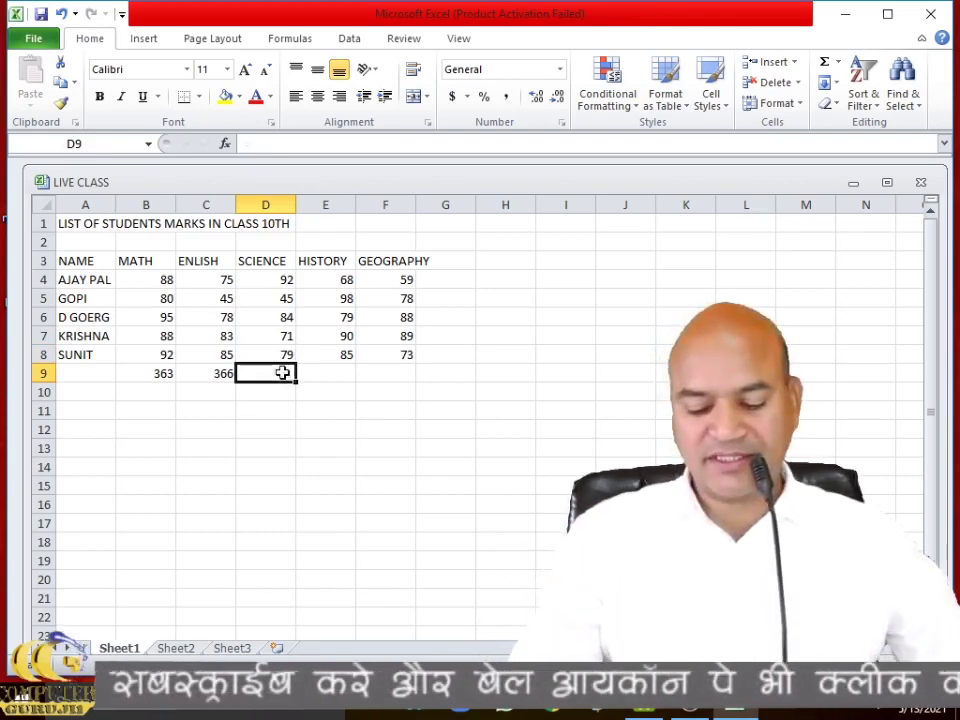
{"action": "type", "text": "="}
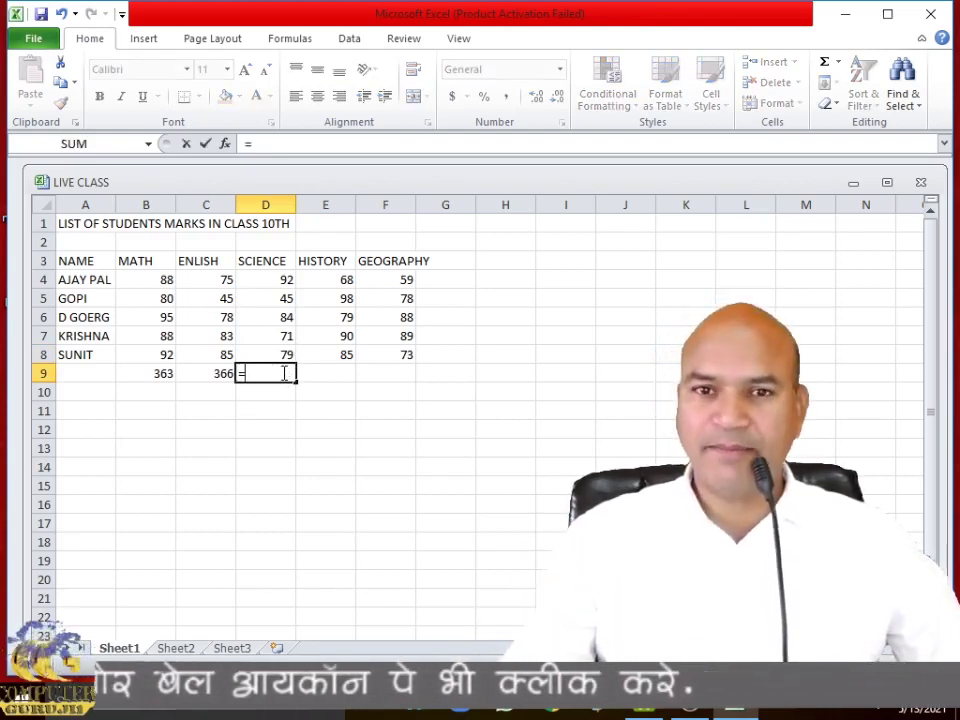
{"action": "type", "text": "P"}
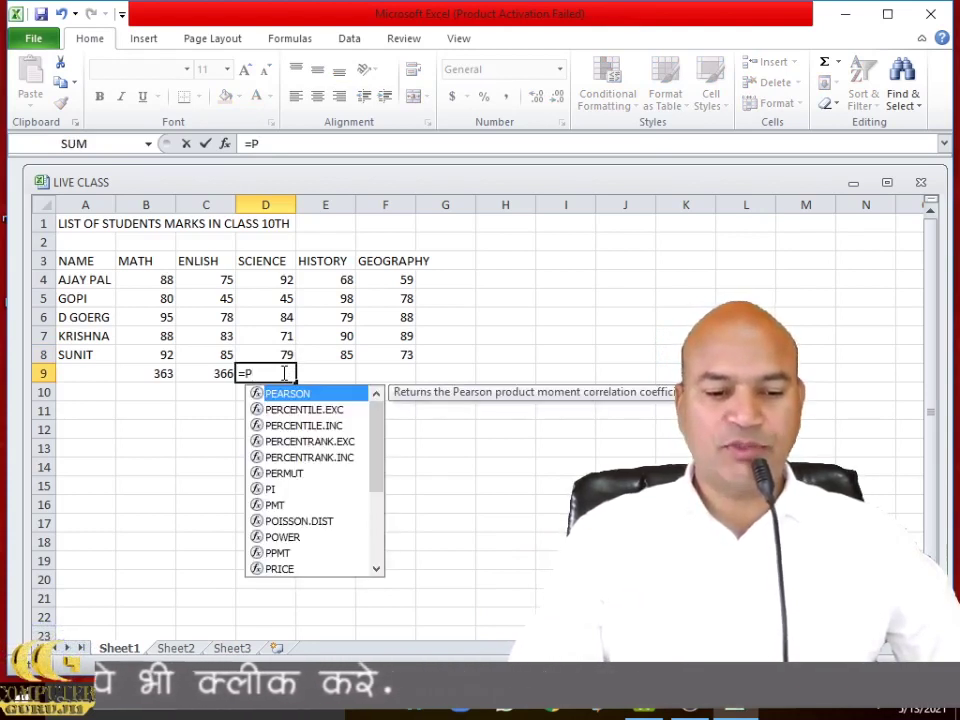
{"action": "type", "text": "RO"}
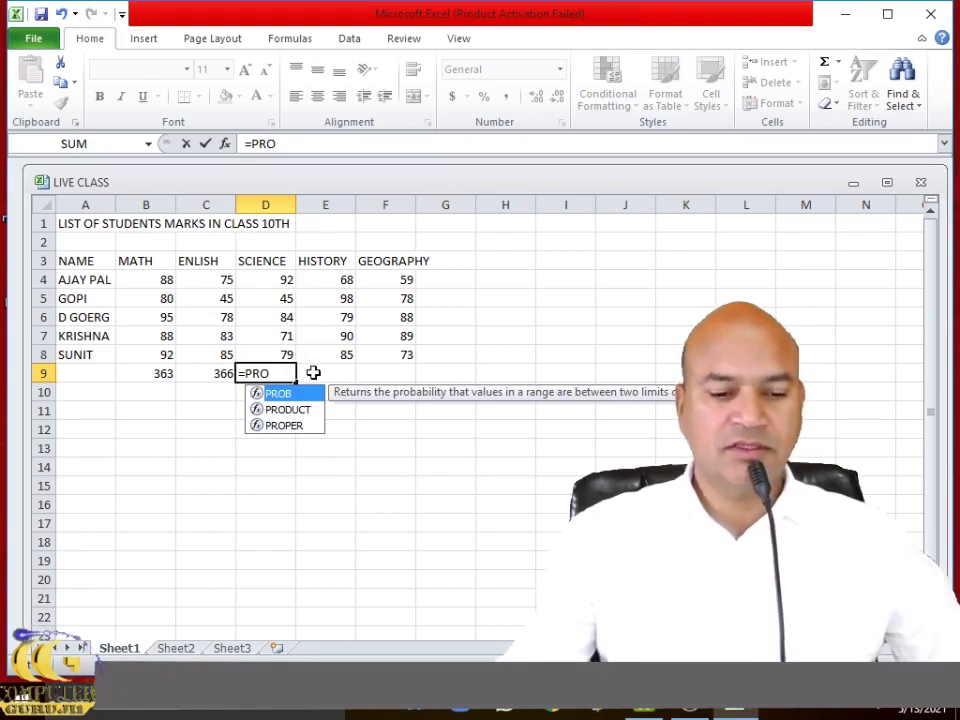
{"action": "left_click", "coordinate": [296, 418]}
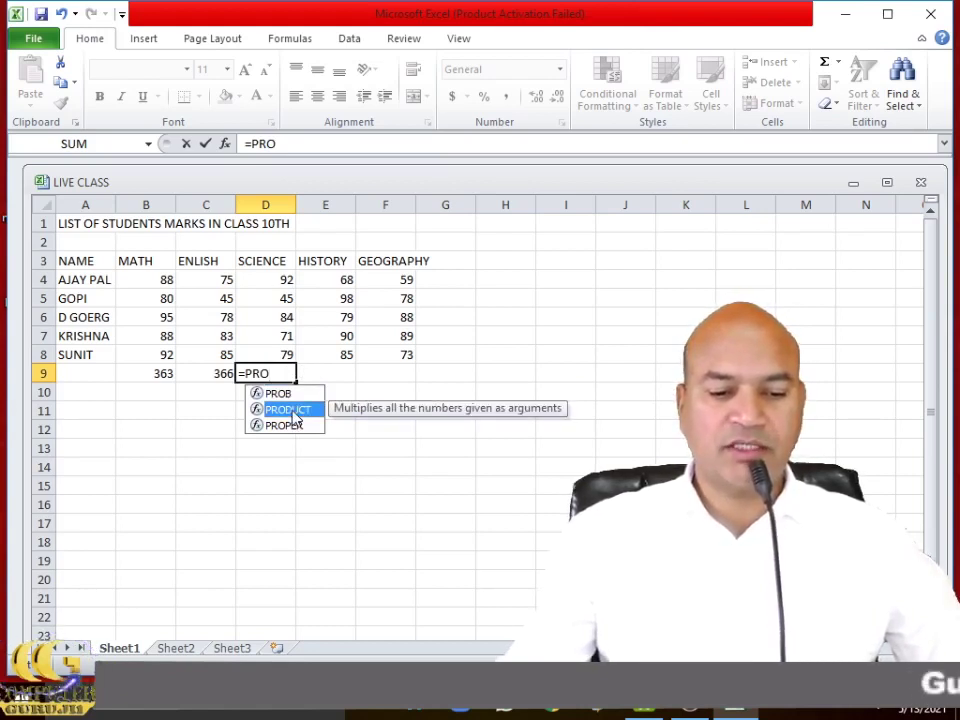
{"action": "key", "text": "Escape"}
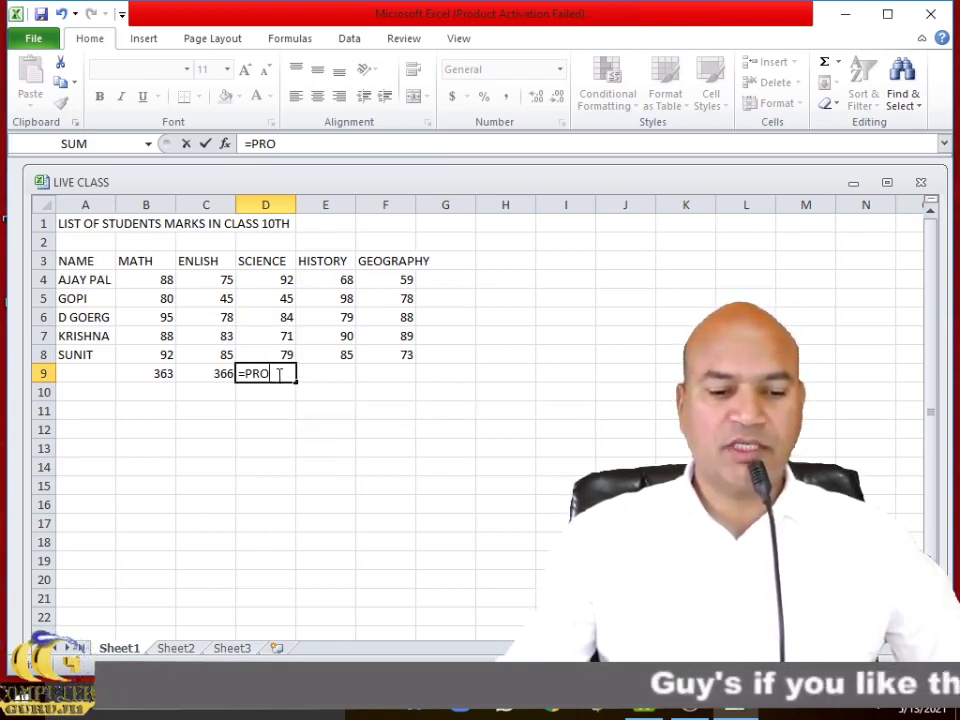
{"action": "type", "text": "DUCT"}
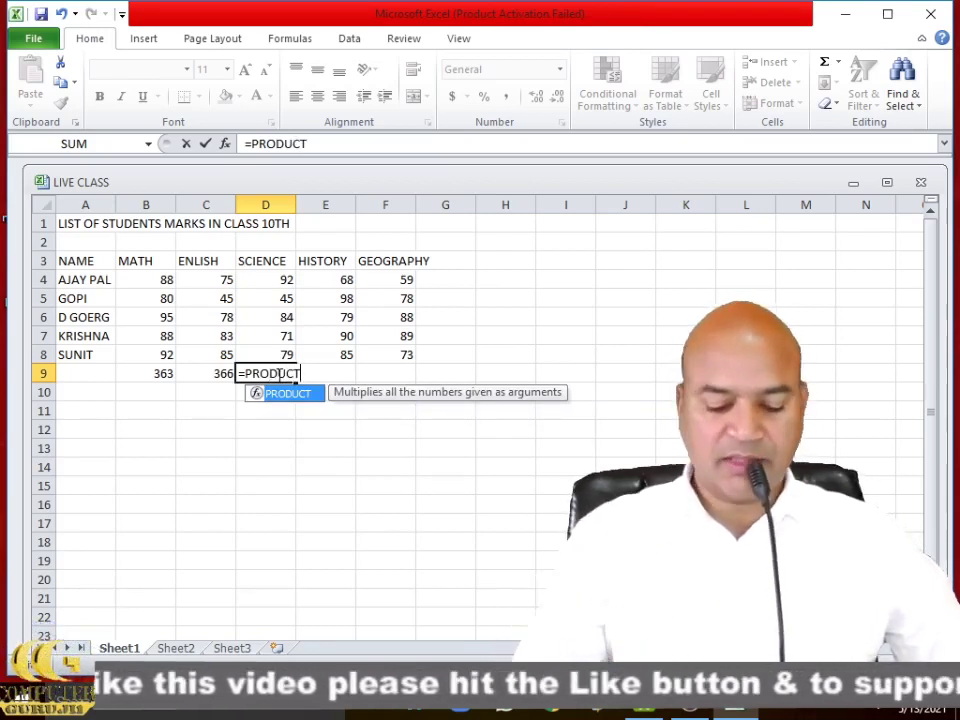
{"action": "type", "text": "("}
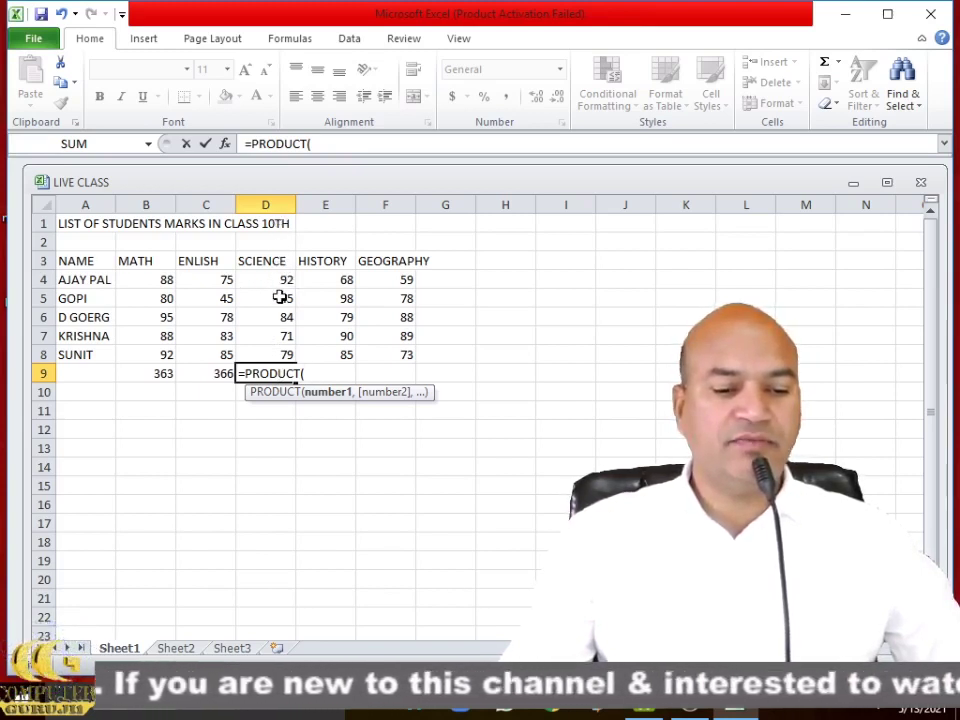
{"action": "type", "text": "D4:"}
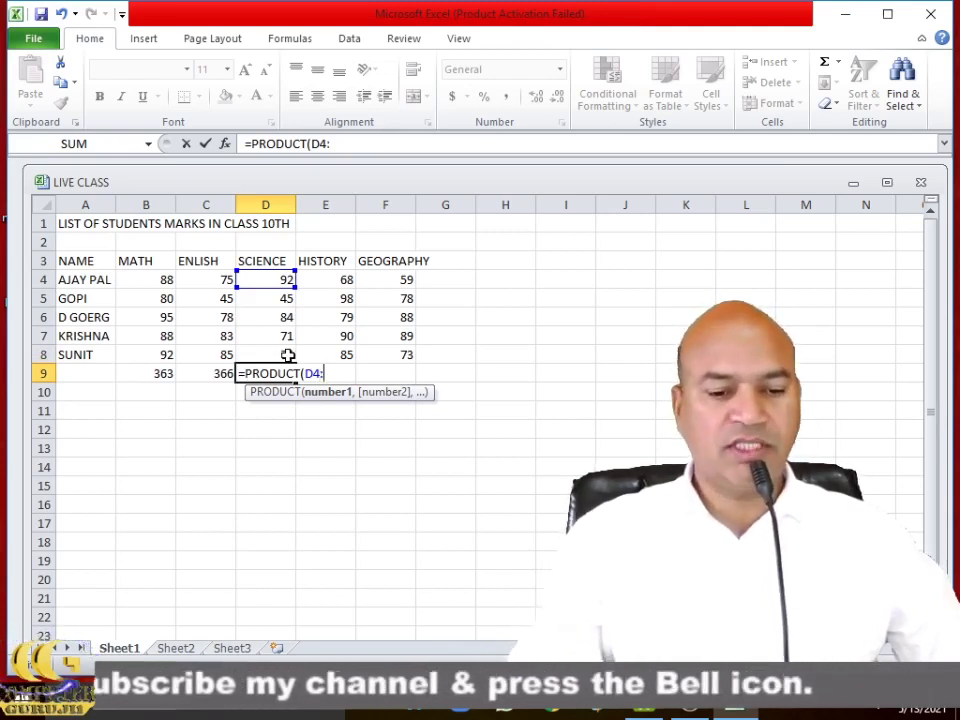
{"action": "type", "text": "D"}
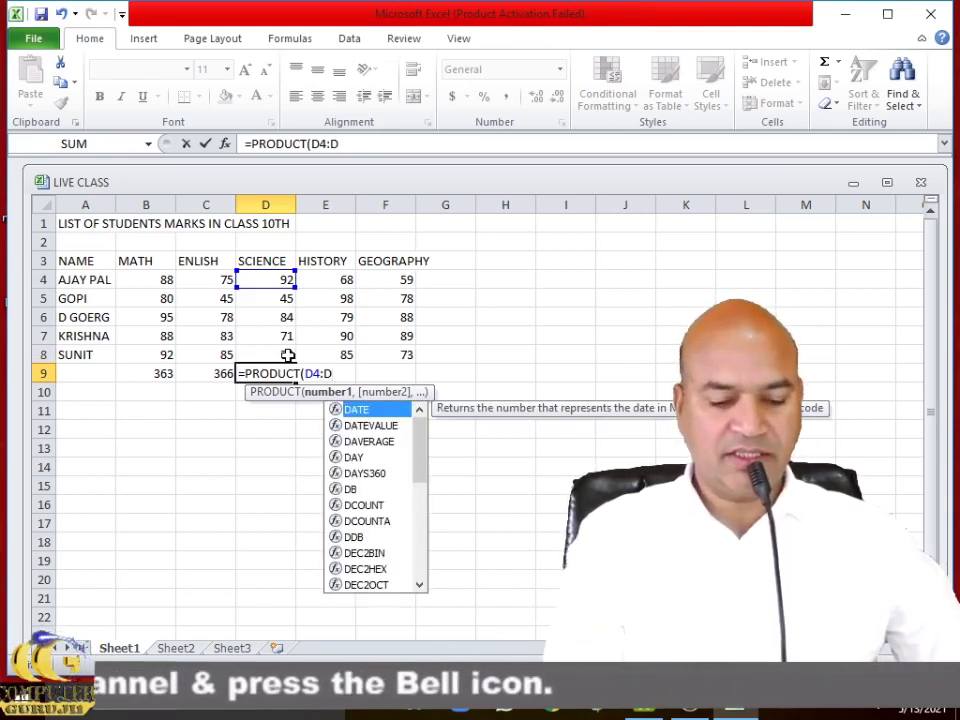
{"action": "type", "text": "8"}
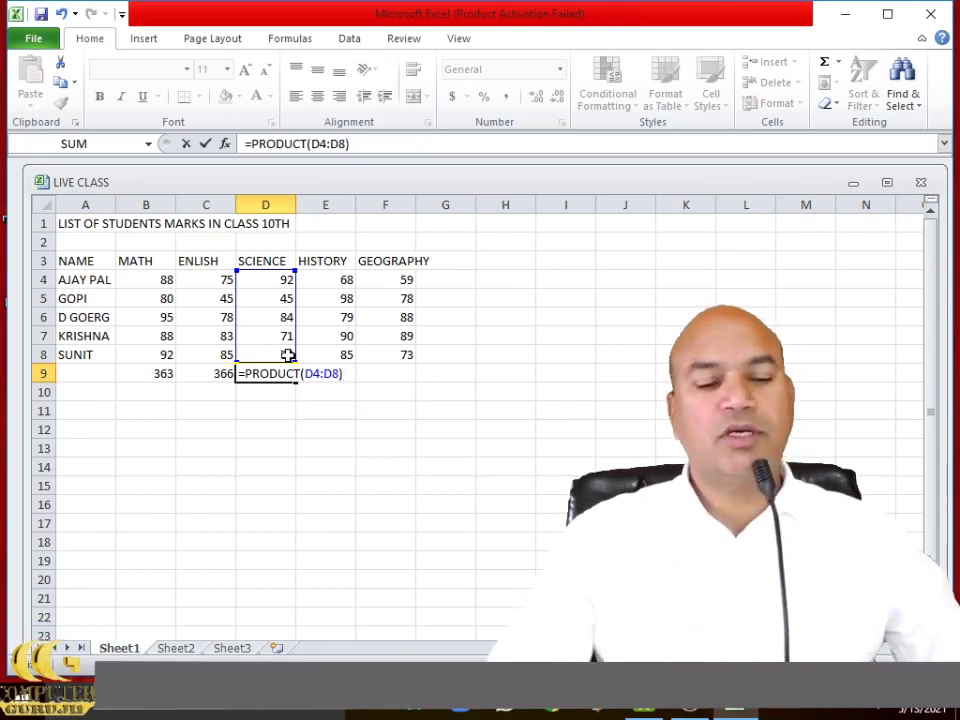
{"action": "key", "text": "Tab"}
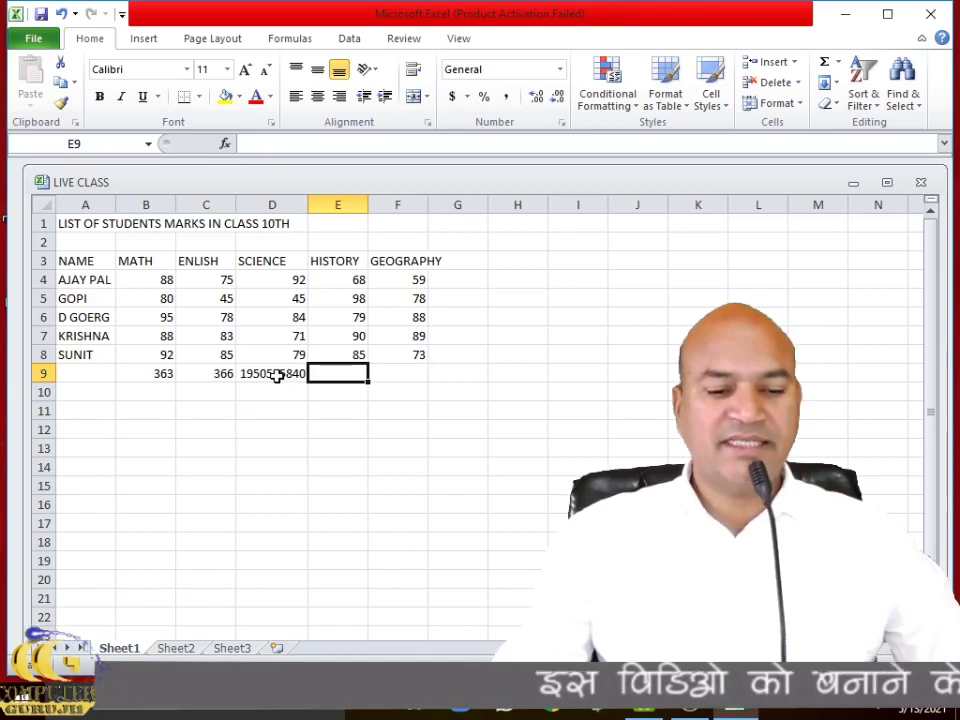
{"action": "left_click", "coordinate": [277, 378]}
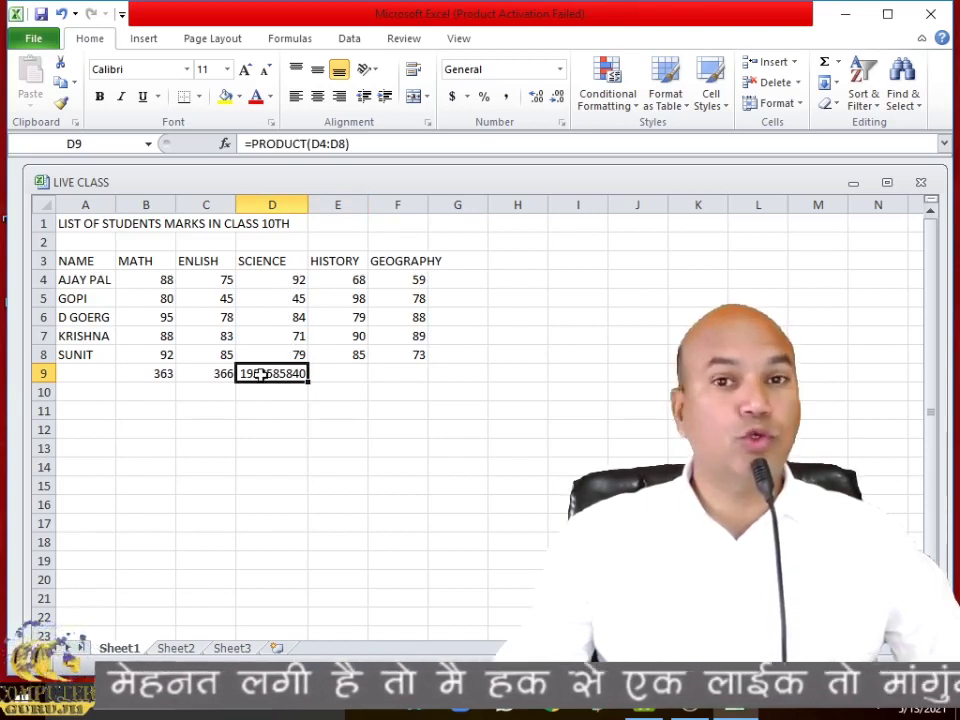
{"action": "left_click", "coordinate": [278, 394]}
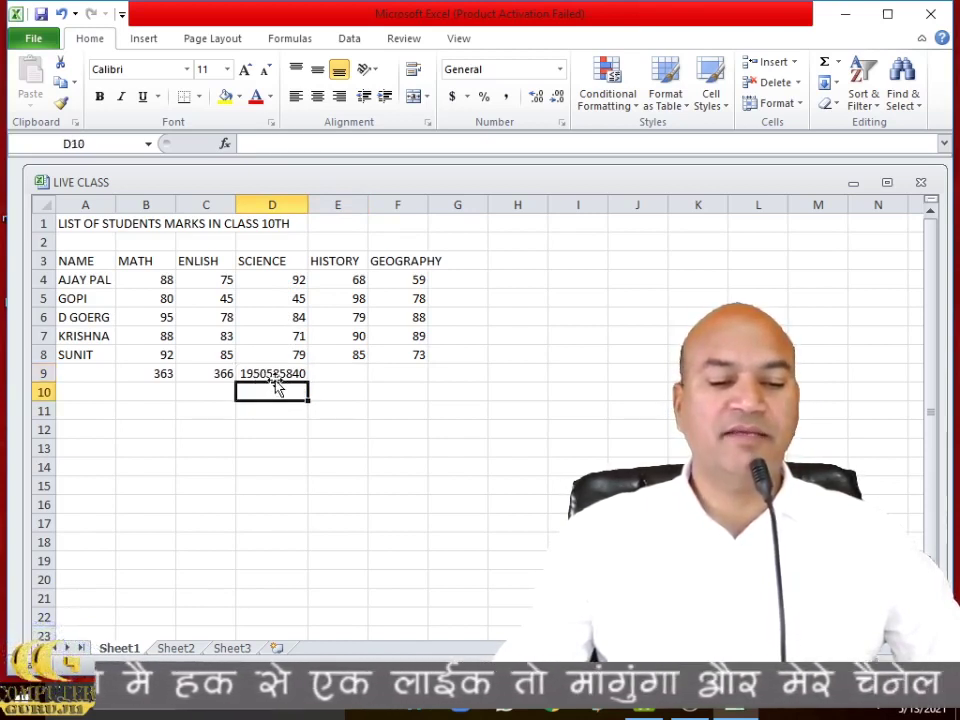
{"action": "left_click", "coordinate": [276, 373]}
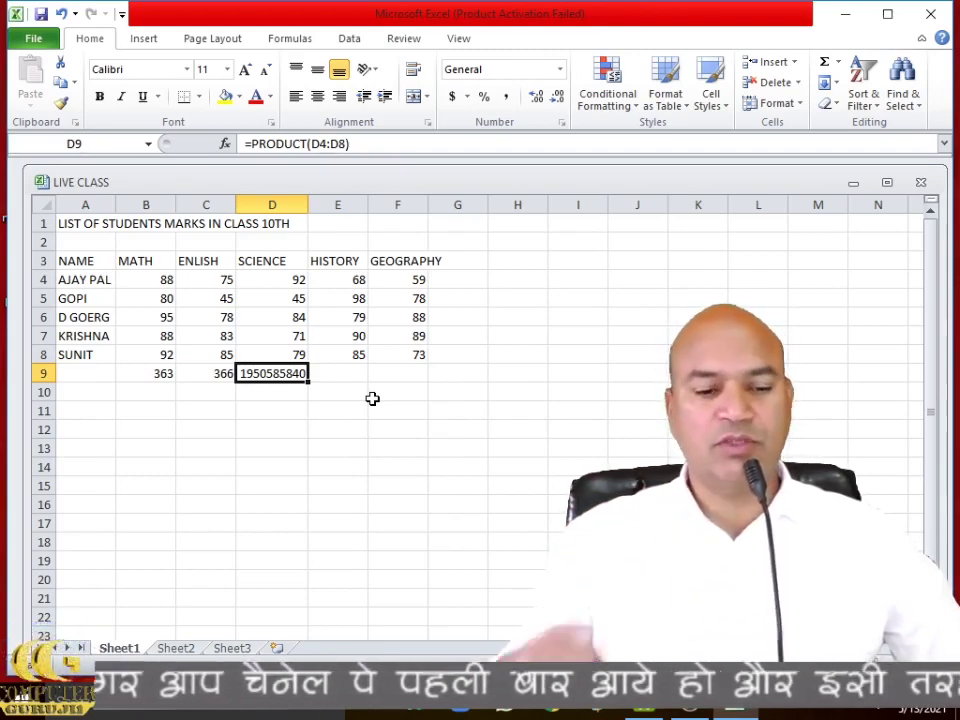
{"action": "left_click", "coordinate": [300, 297]}
{"action": "left_click", "coordinate": [291, 335]}
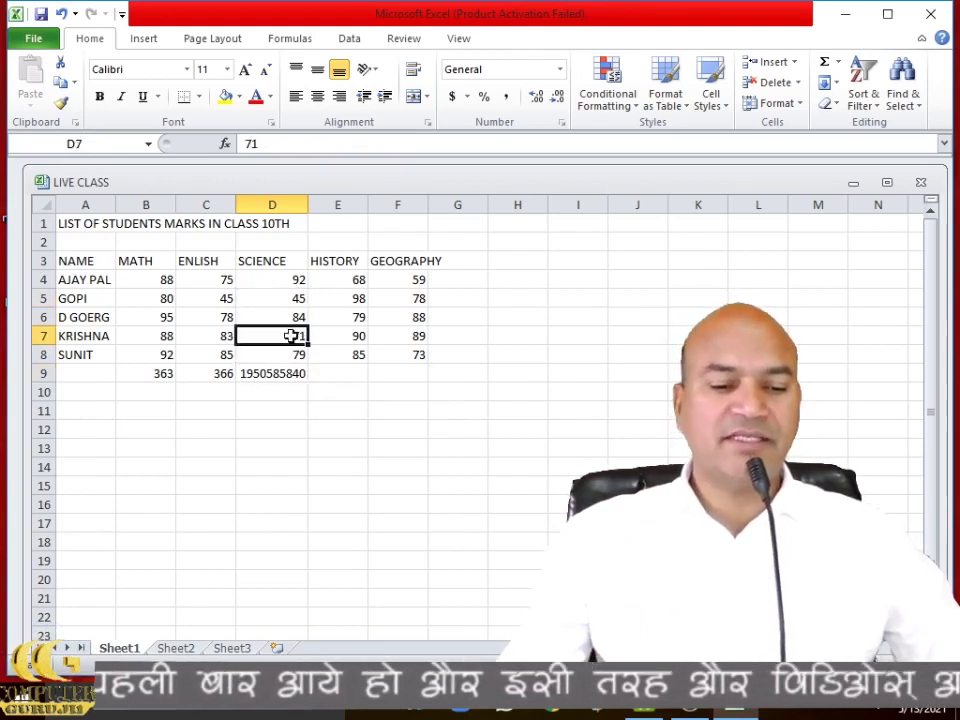
{"action": "left_click", "coordinate": [285, 370]}
{"action": "left_click", "coordinate": [285, 353]}
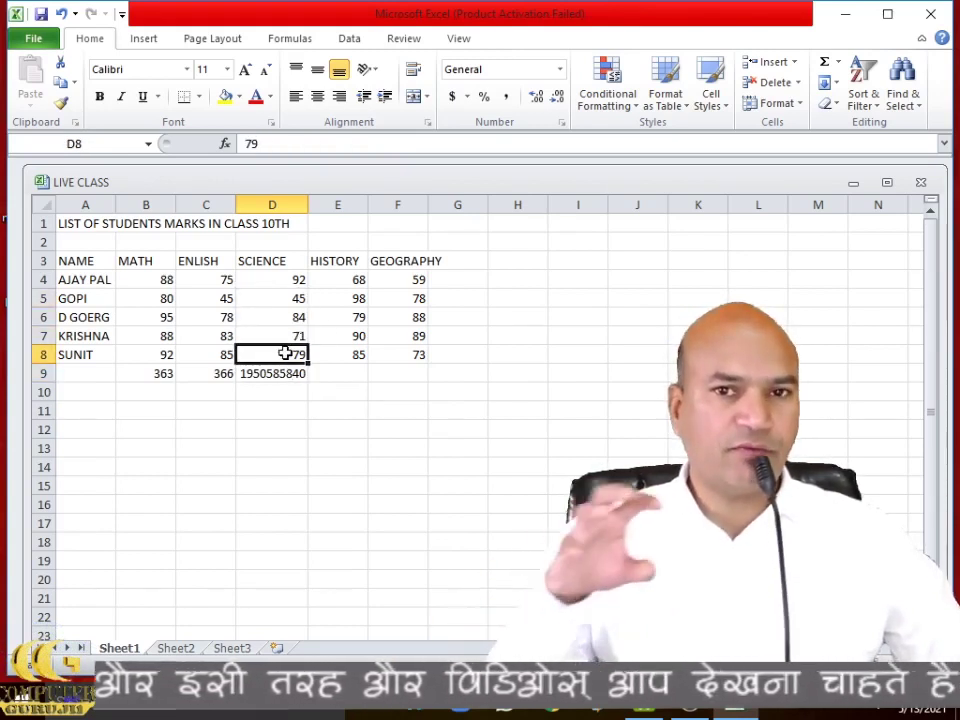
{"action": "left_click", "coordinate": [300, 278]}
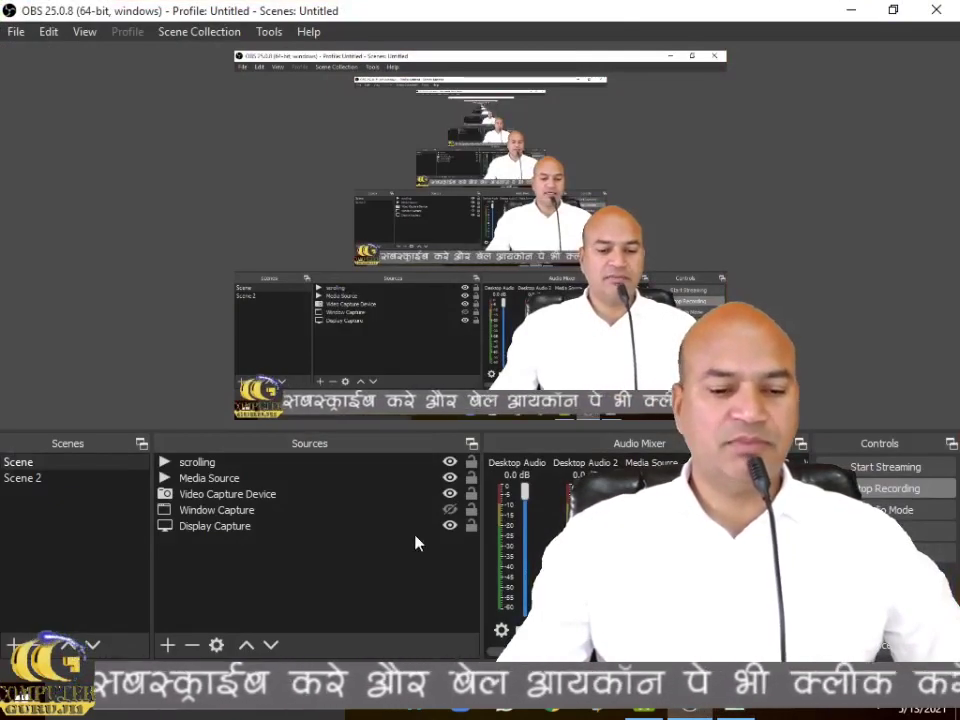
- Make the Display Capture source visible in OBS, then minimize OBS to reveal Excel
{"action": "left_click", "coordinate": [236, 525]}
{"action": "left_click", "coordinate": [330, 512]}
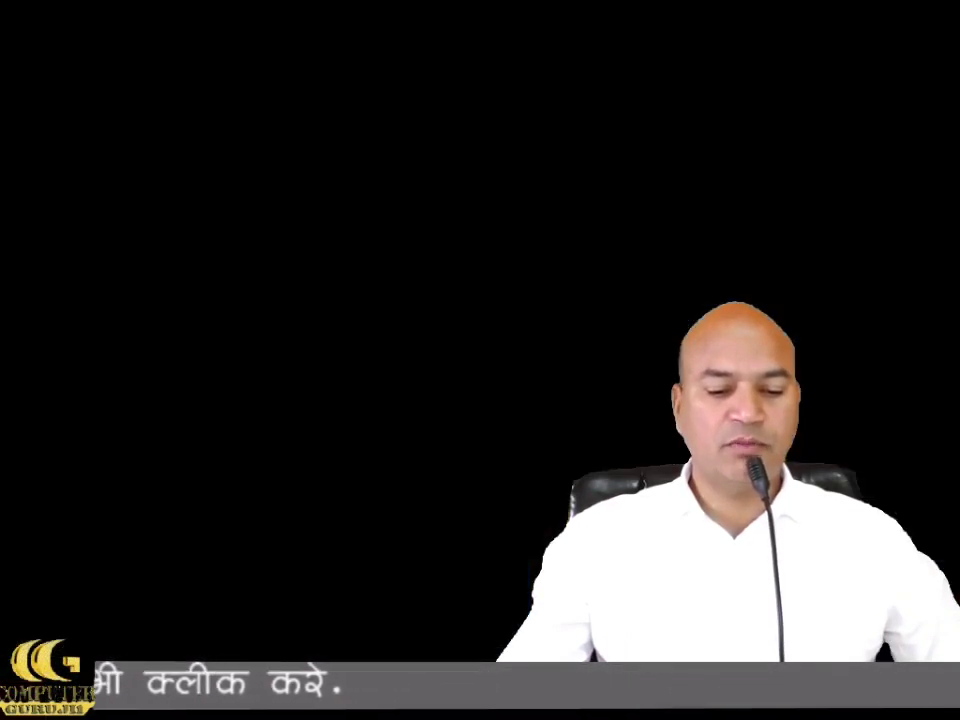
{"action": "left_click", "coordinate": [450, 526]}
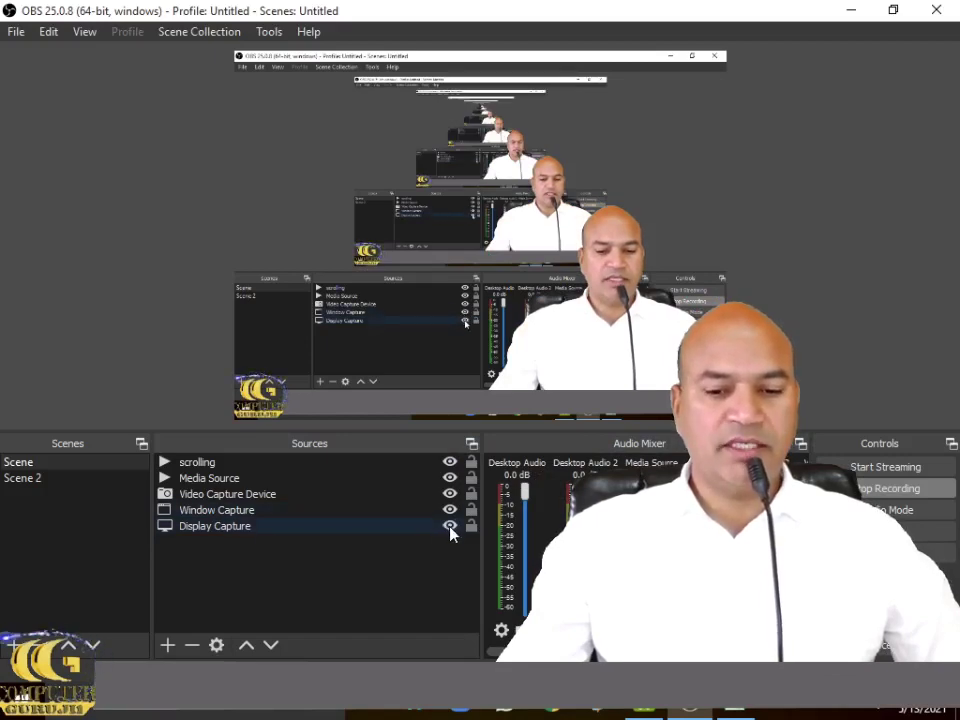
{"action": "left_click", "coordinate": [851, 10]}
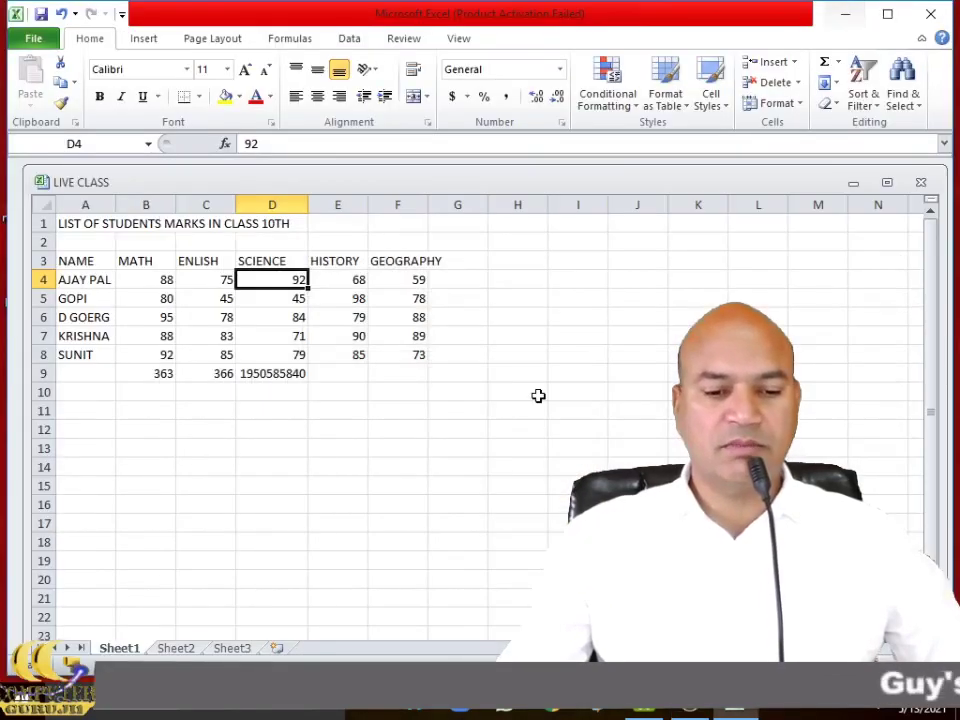
{"action": "left_click", "coordinate": [538, 396]}
{"action": "left_click", "coordinate": [458, 448]}
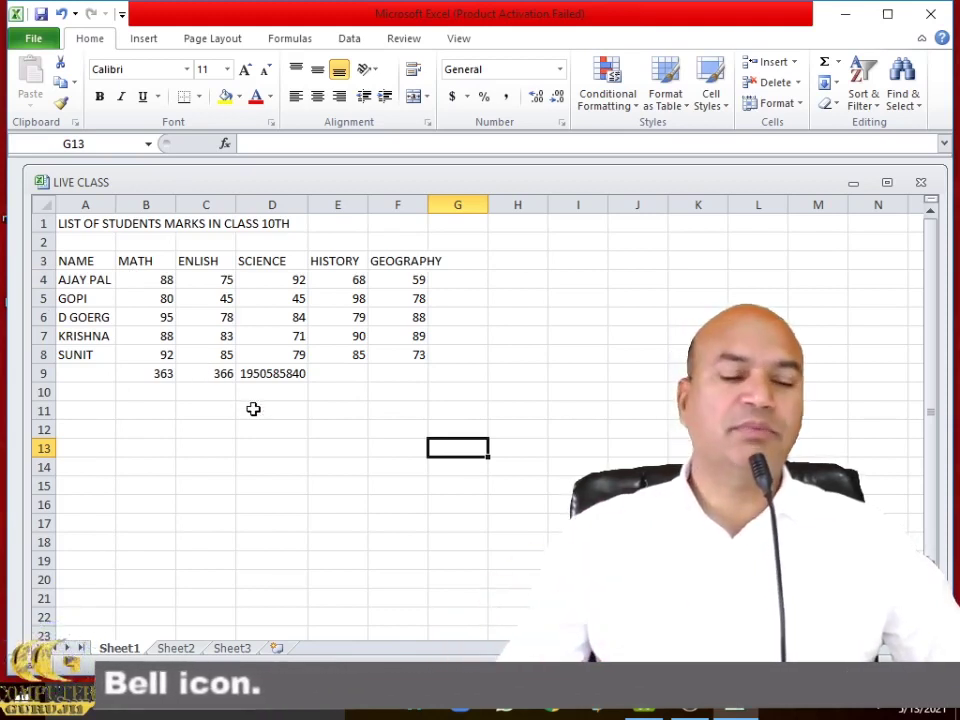
{"action": "left_click", "coordinate": [166, 381]}
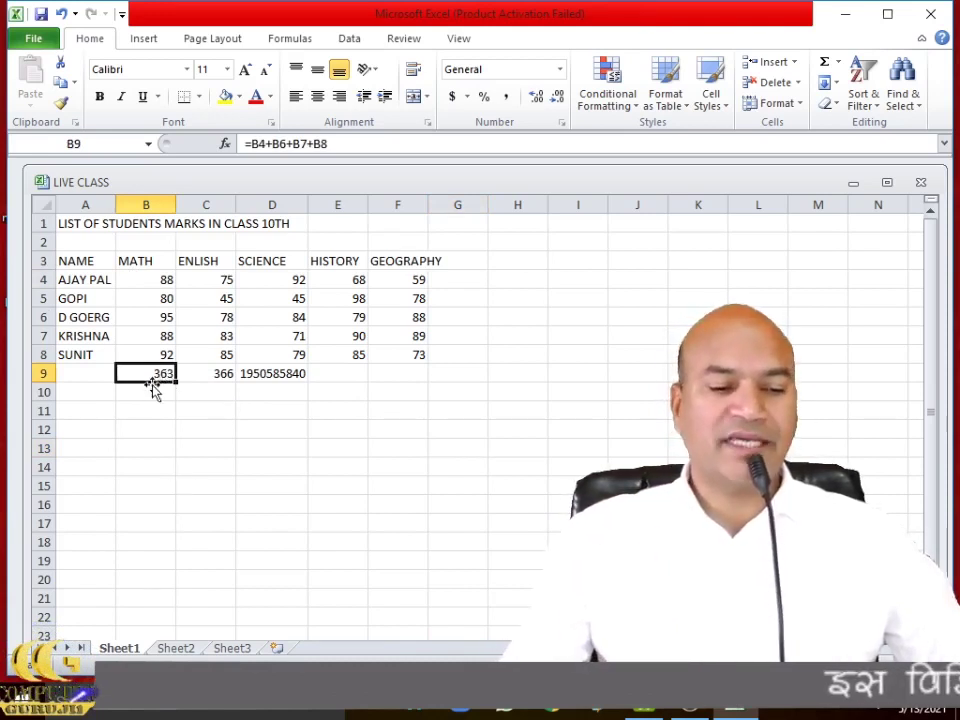
{"action": "double_click", "coordinate": [151, 373]}
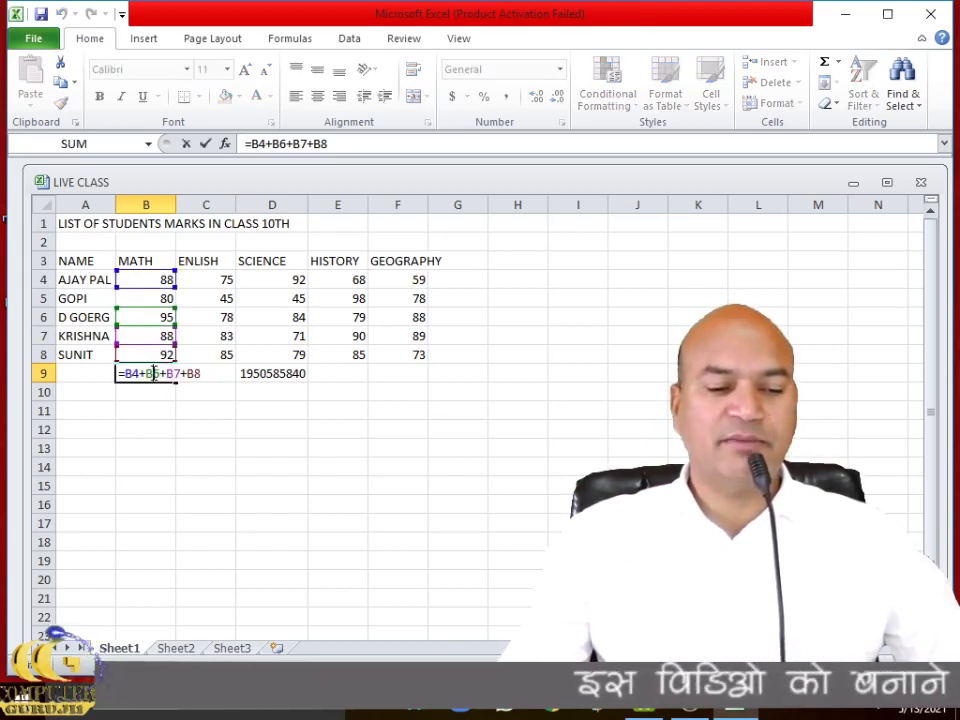
{"action": "left_click", "coordinate": [222, 397]}
{"action": "left_click", "coordinate": [274, 378]}
{"action": "left_click", "coordinate": [268, 406]}
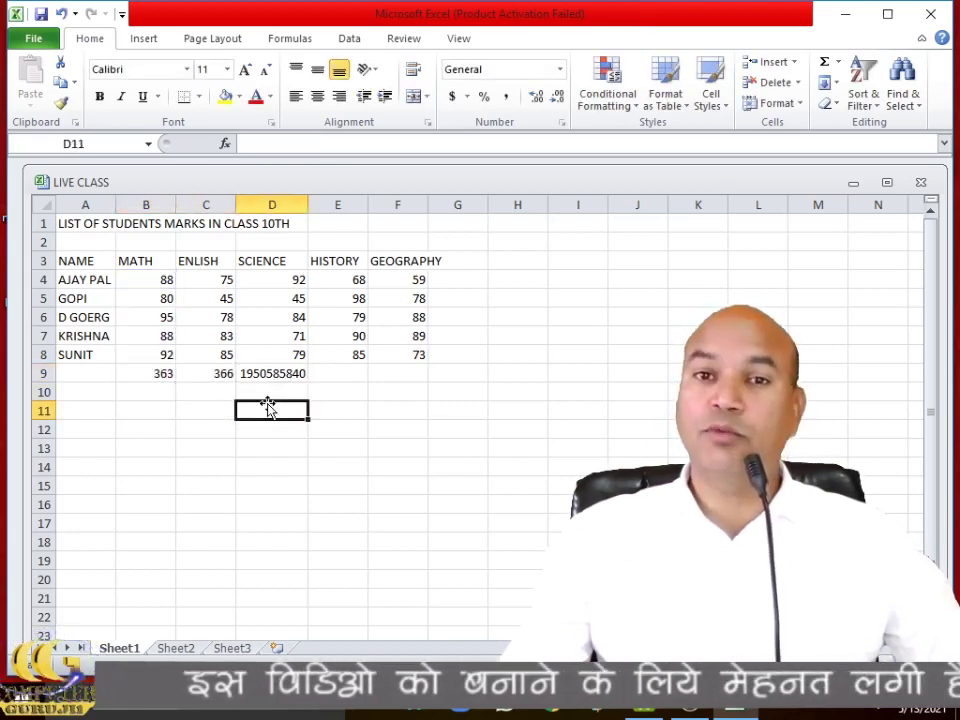